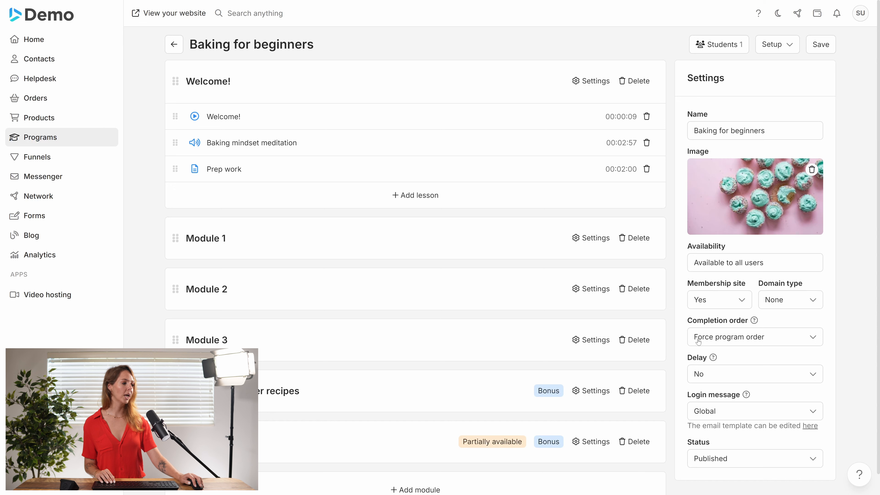
Set the Baking for beginners program's completion order to Any order and save the program
click(766, 337)
click(743, 360)
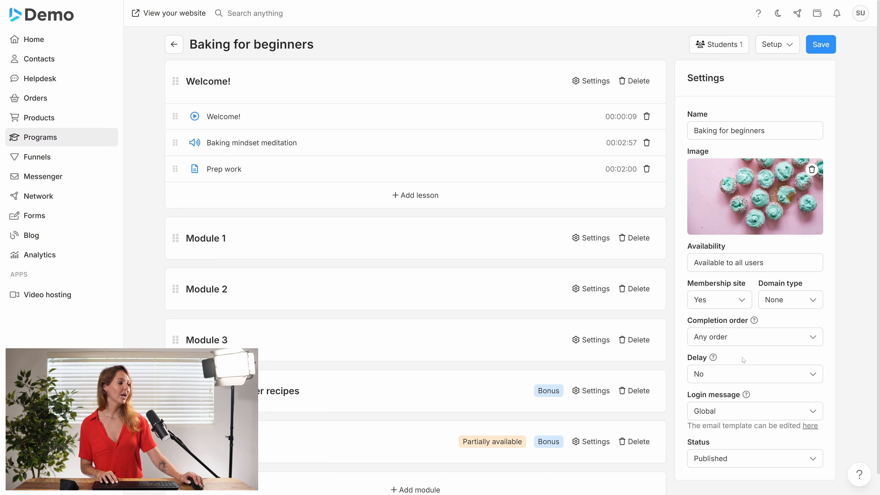
click(812, 47)
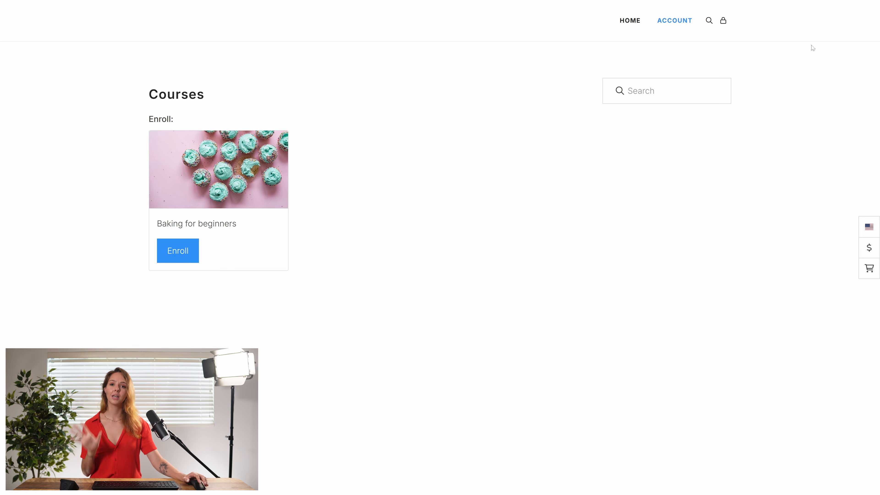
Enroll in Baking for beginners on the website with country Afghanistan, region Badghis and a phone number, and place the cash order
mouse_move(682, 18)
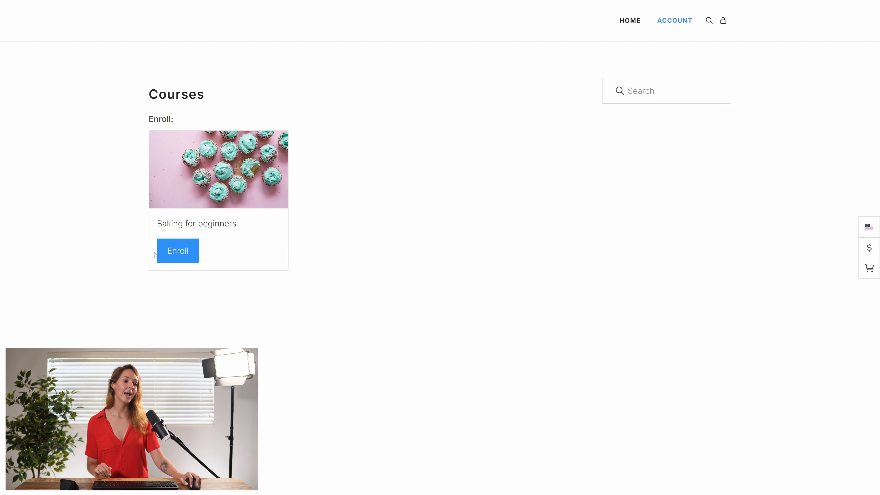
click(179, 252)
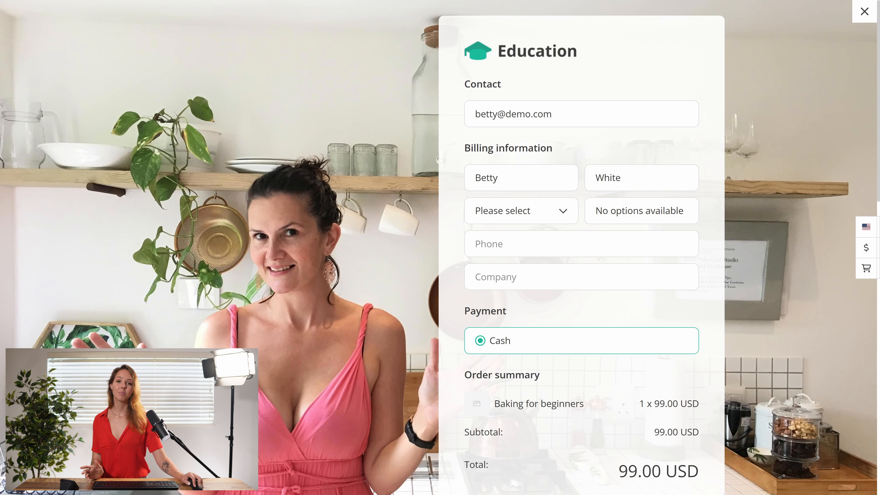
click(505, 218)
click(502, 270)
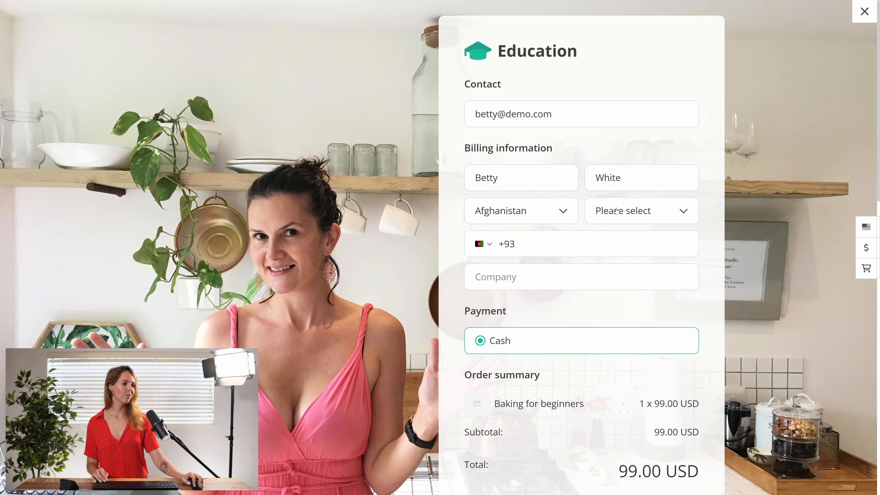
click(632, 213)
click(622, 266)
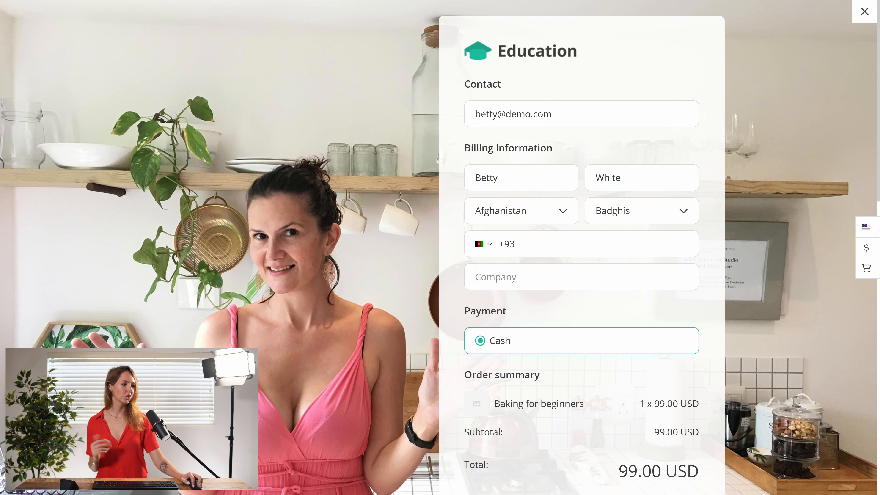
text(12312312)
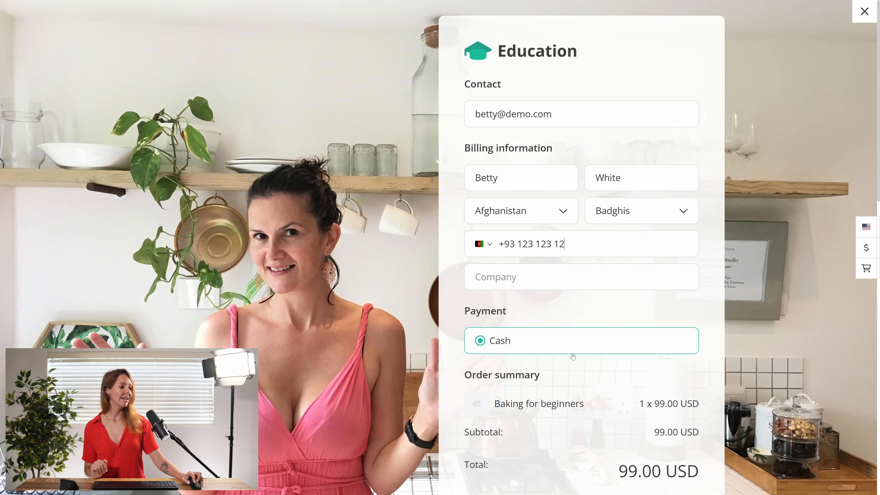
scroll(575, 341, down, 4)
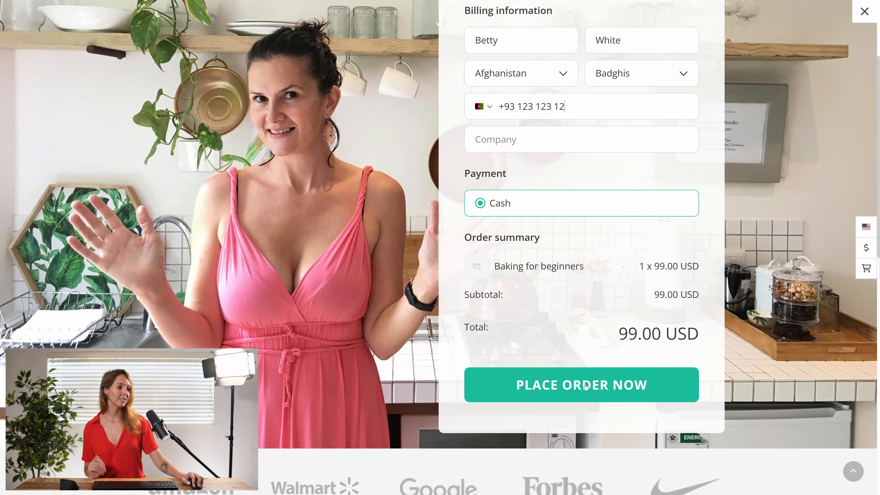
click(586, 385)
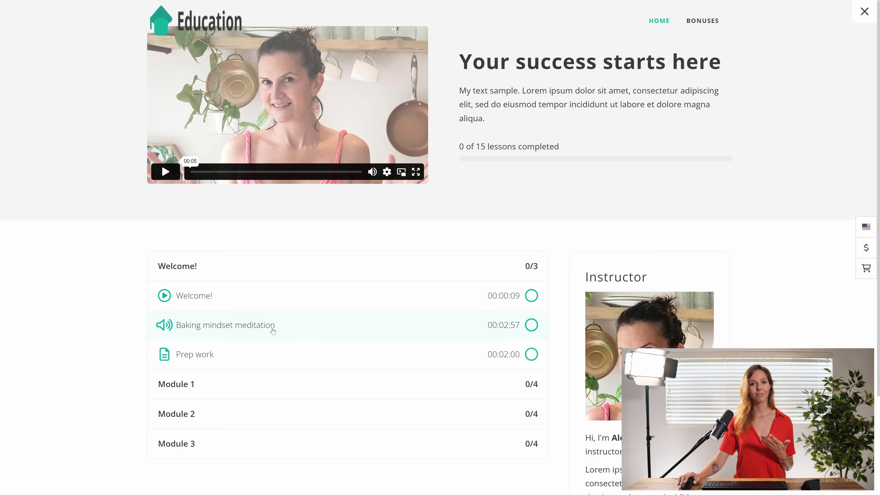
Play the Welcome! lesson video and look through the lesson's downloads, the Who are you? FAQ answer and the instructor details
click(253, 294)
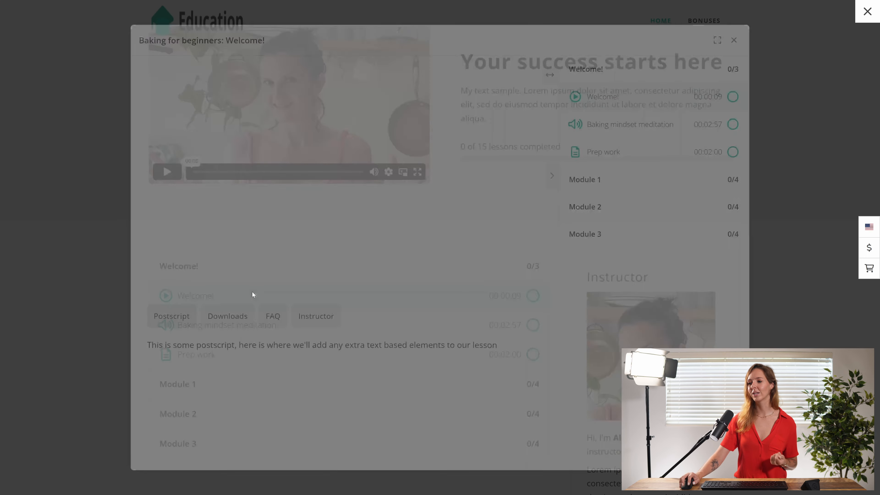
click(343, 177)
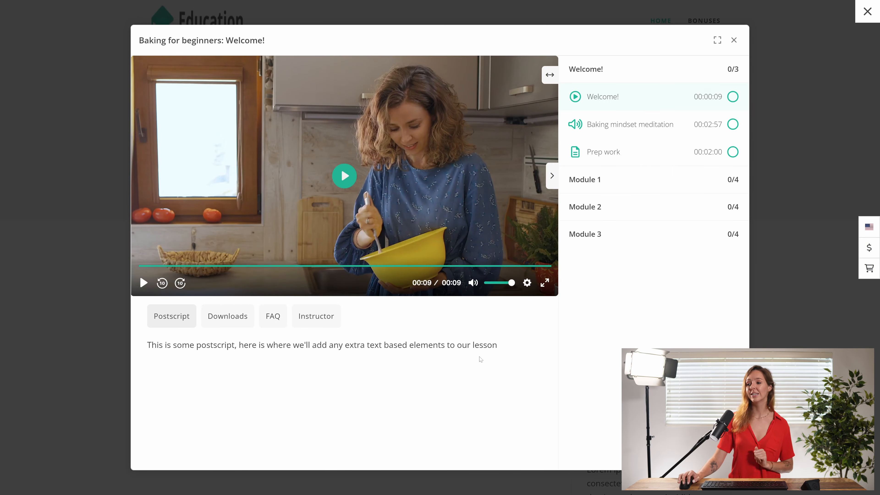
click(239, 319)
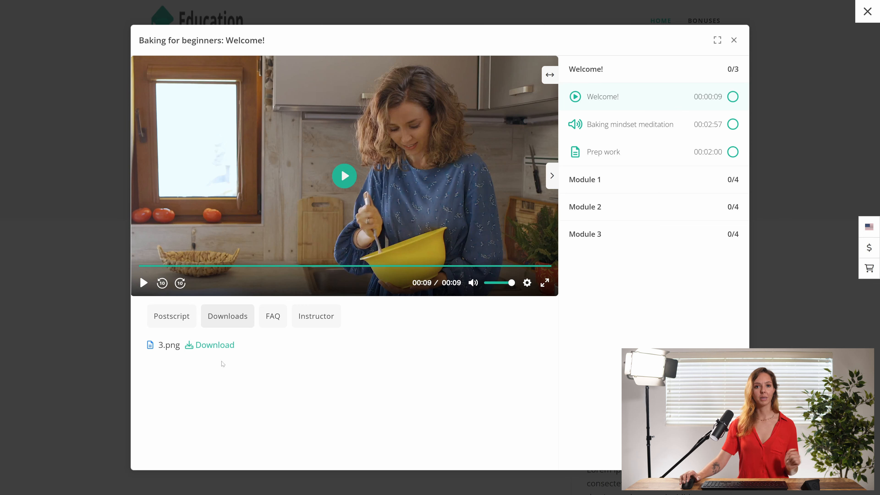
click(273, 316)
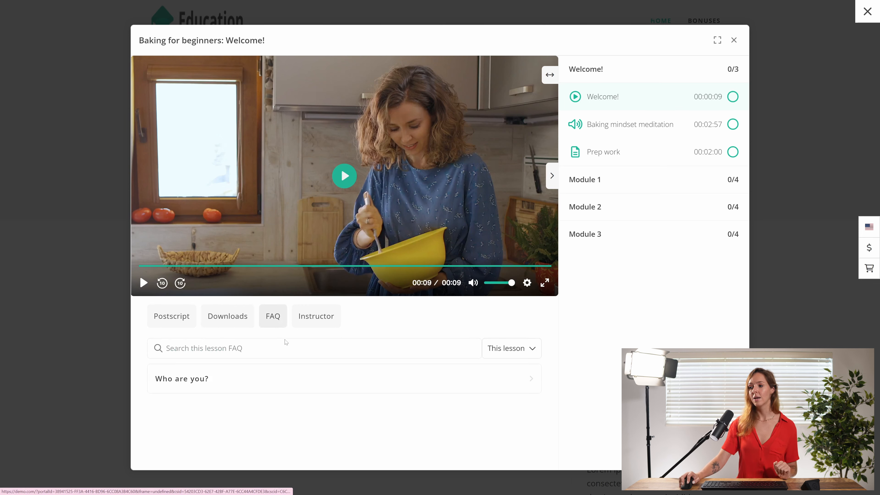
click(219, 389)
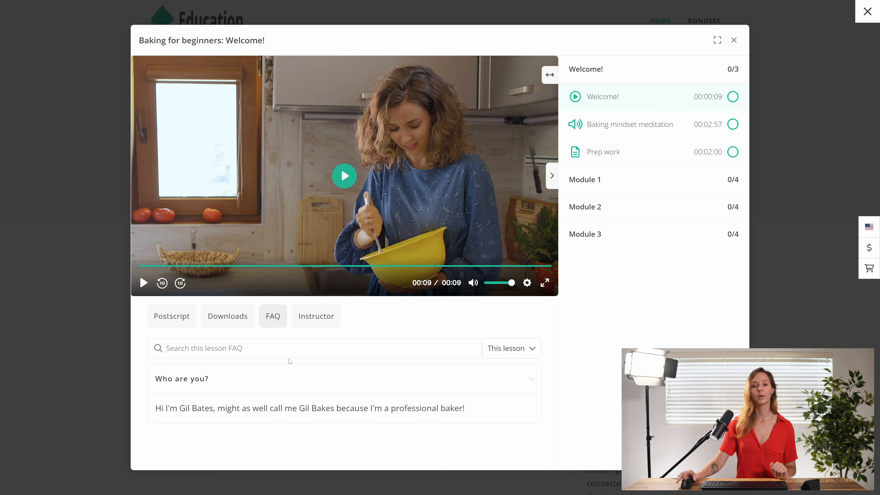
click(313, 326)
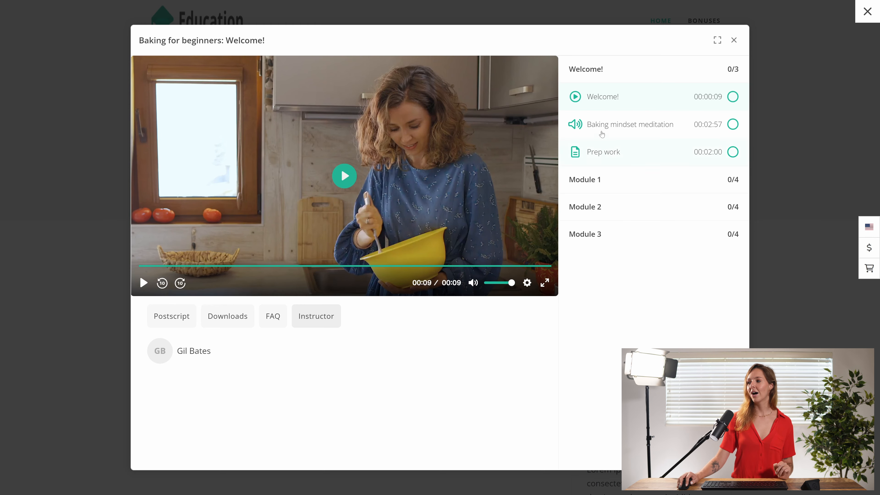
View the Baking mindset meditation and Prep work lessons, and open Module 1's quiz Testing what you know about the kitchen
click(596, 124)
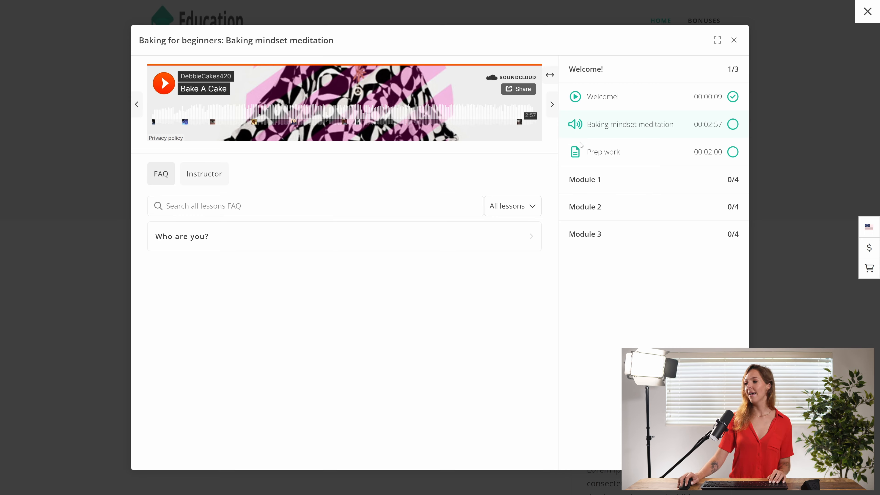
click(609, 161)
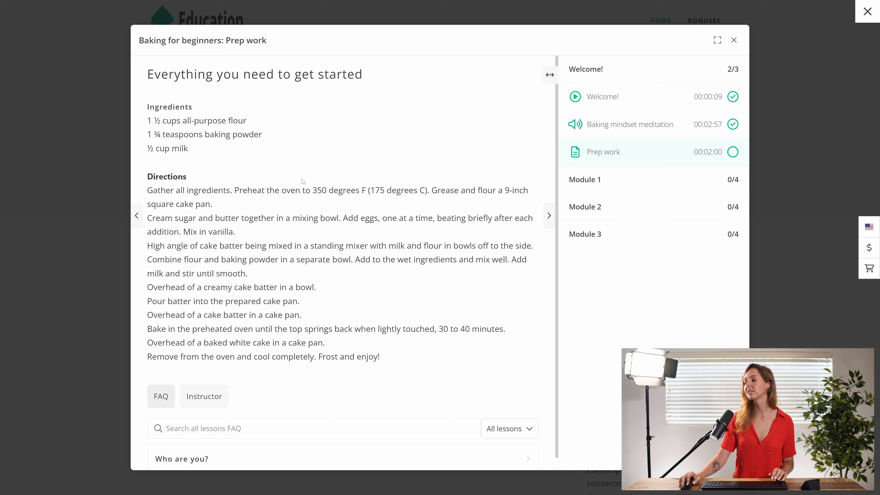
click(594, 182)
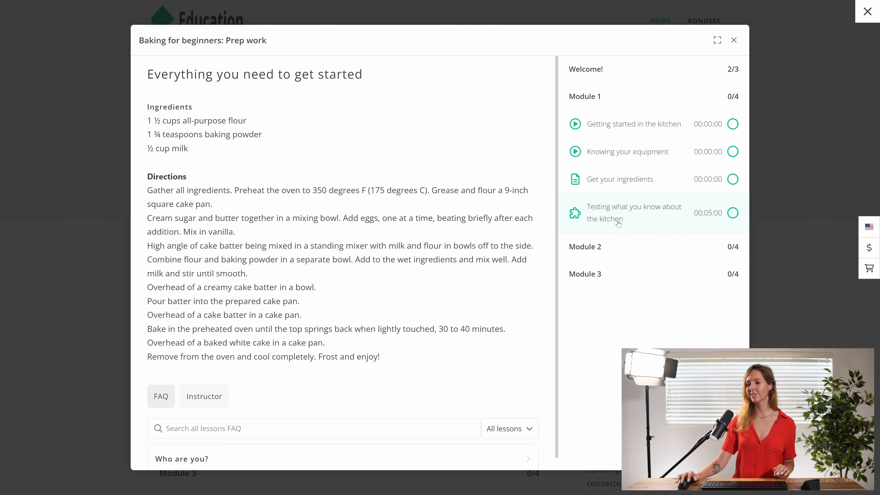
click(639, 218)
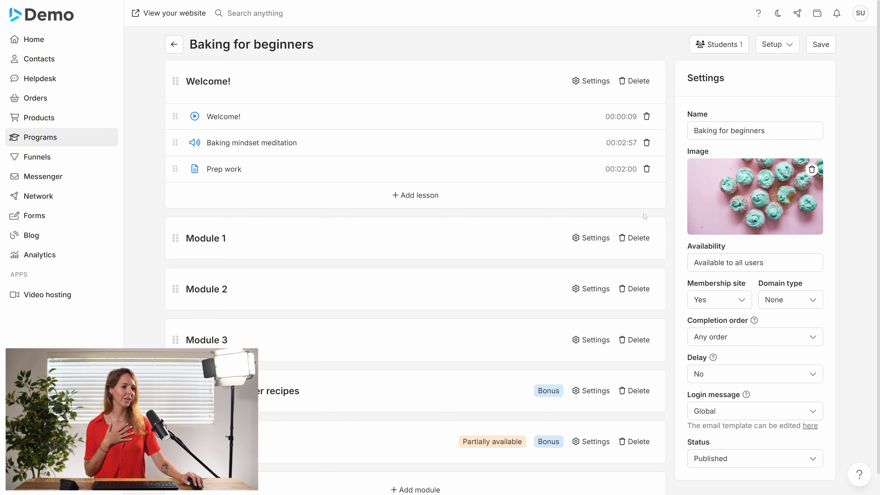
Examine the questions and answers of Module 1's quiz Testing what you know about the kitchen in the program editor
click(440, 240)
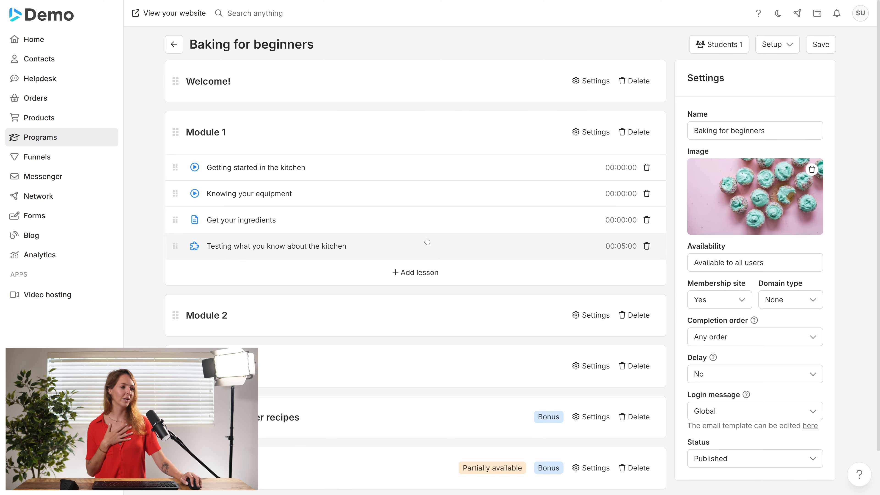
click(350, 247)
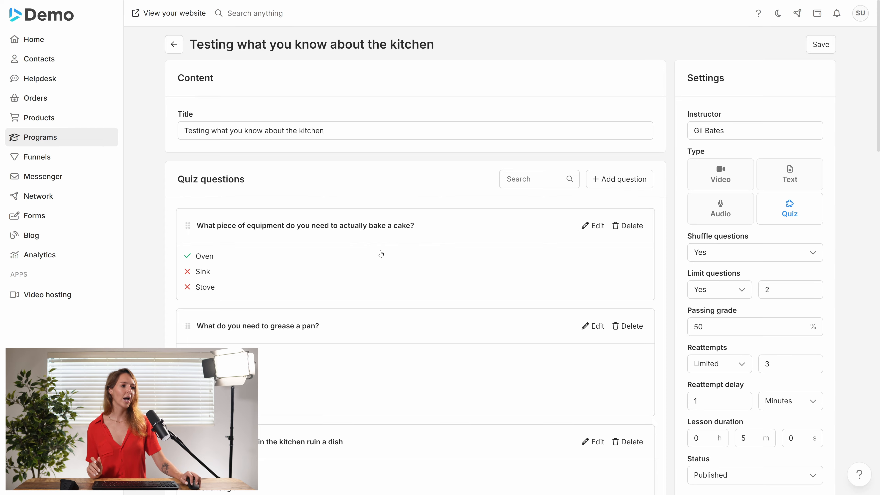
scroll(363, 266, down, 5)
scroll(362, 270, down, 10)
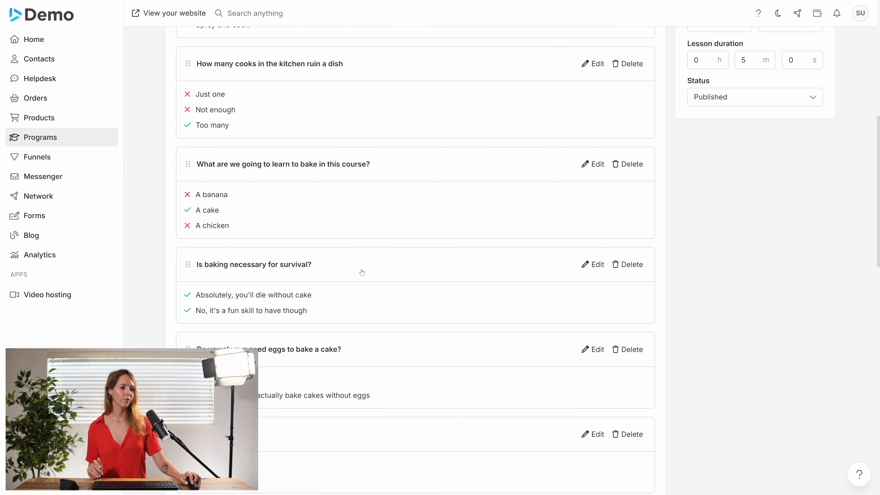
scroll(358, 287, down, 4)
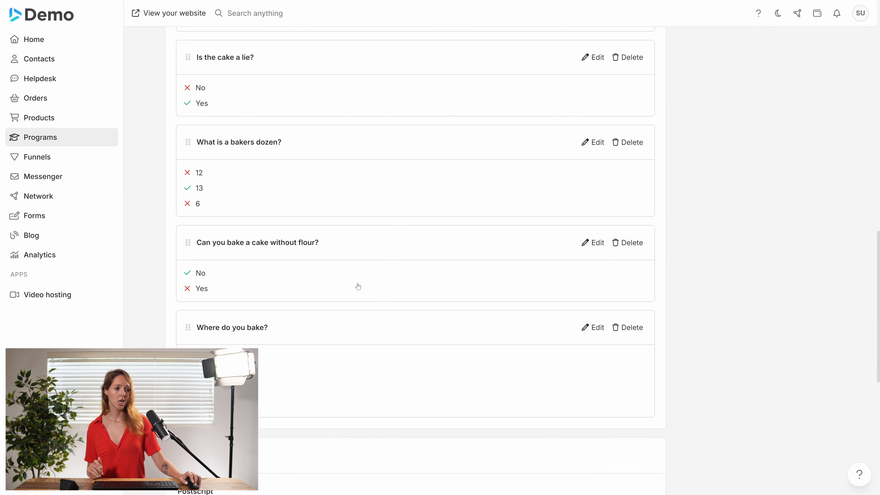
scroll(358, 346, down, 4)
scroll(360, 361, up, 2)
scroll(365, 363, up, 20)
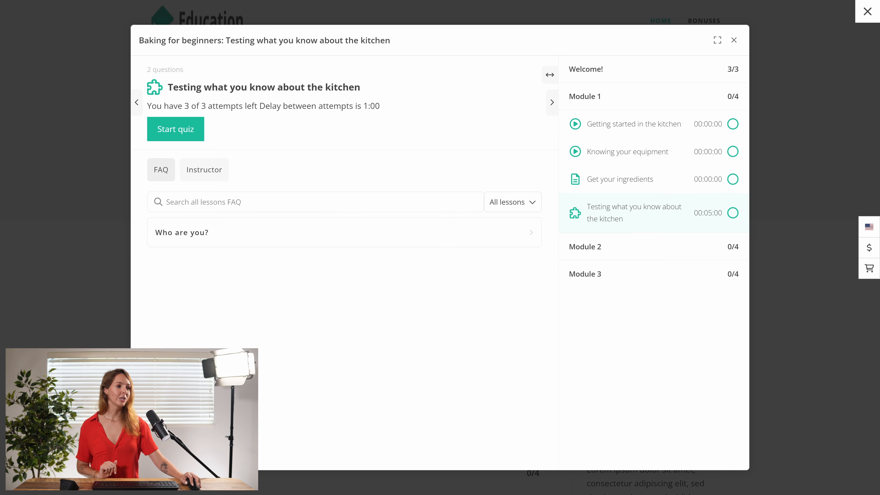
Take the kitchen quiz as a student, answering Yes to the flour question and Sink to the equipment question, and submit the answers
click(165, 134)
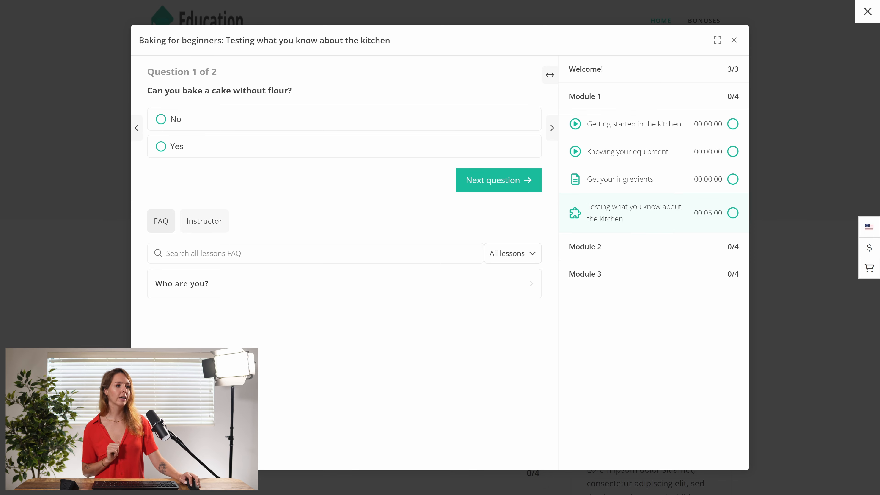
click(197, 152)
click(481, 188)
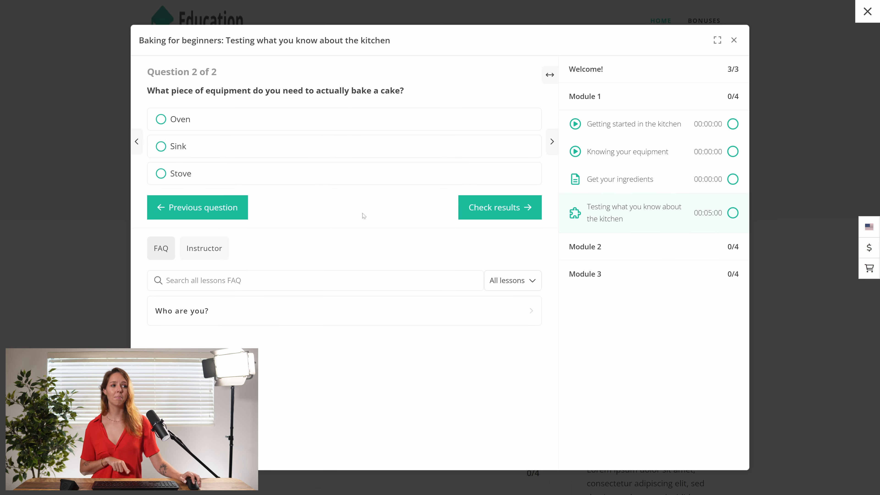
click(240, 154)
click(523, 212)
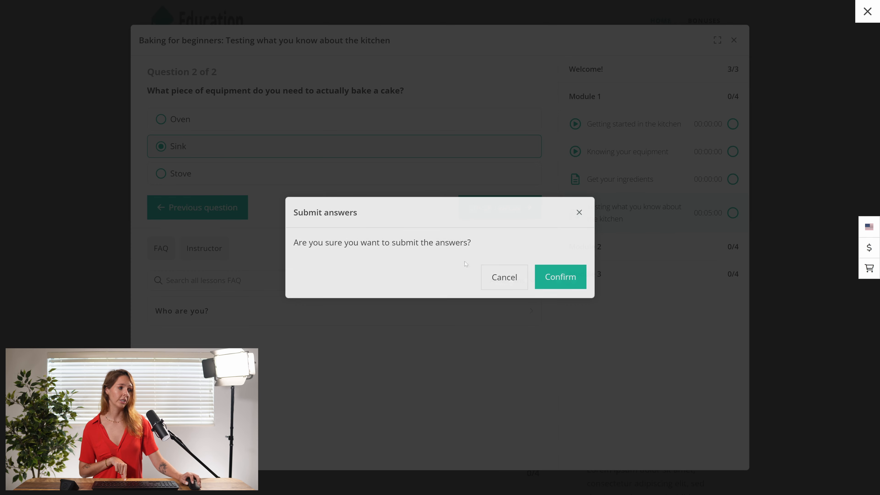
click(552, 282)
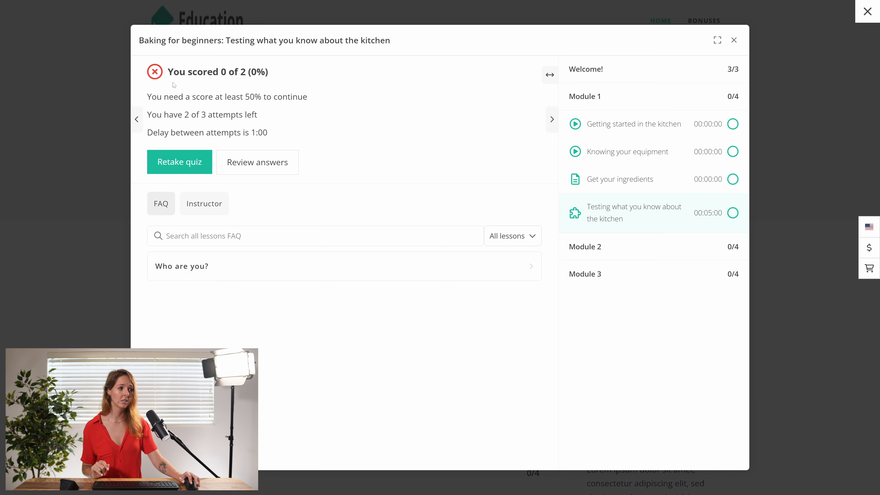
Review the submitted answers of the kitchen quiz
click(259, 168)
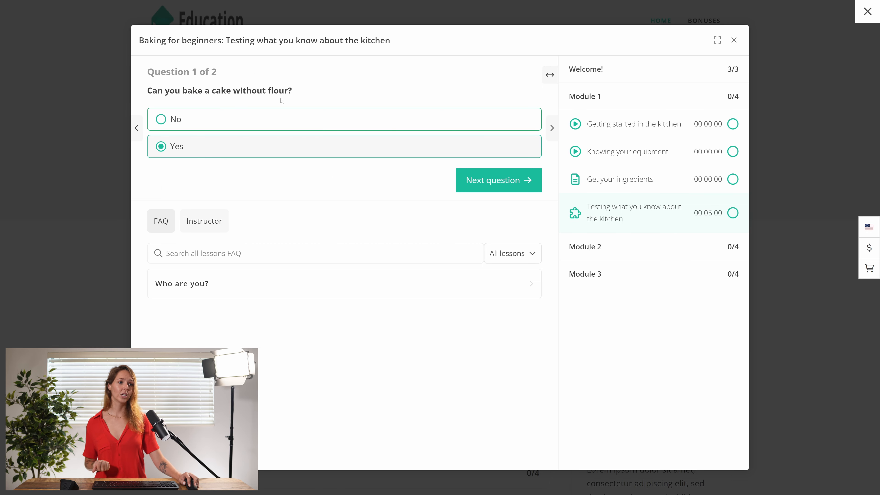
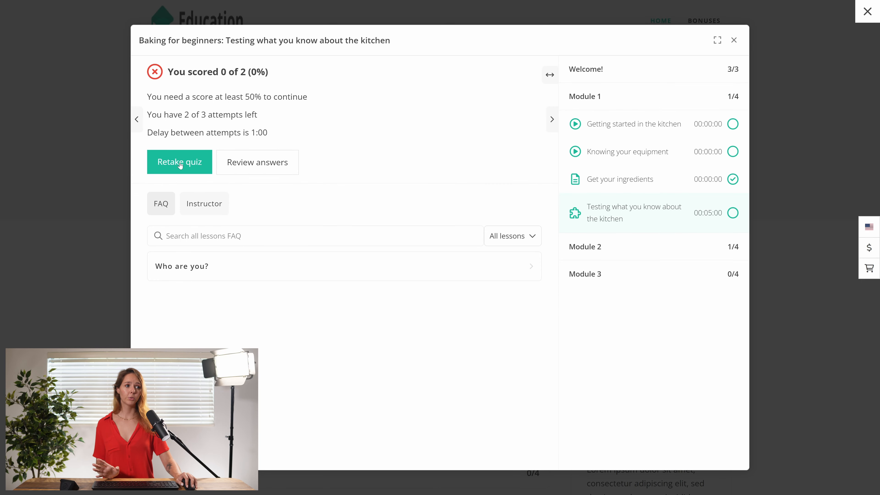
Retake the kitchen quiz, answering Yes to the cake question and Butter and Cheese to the pan-greasing question, and submit the answers
click(180, 165)
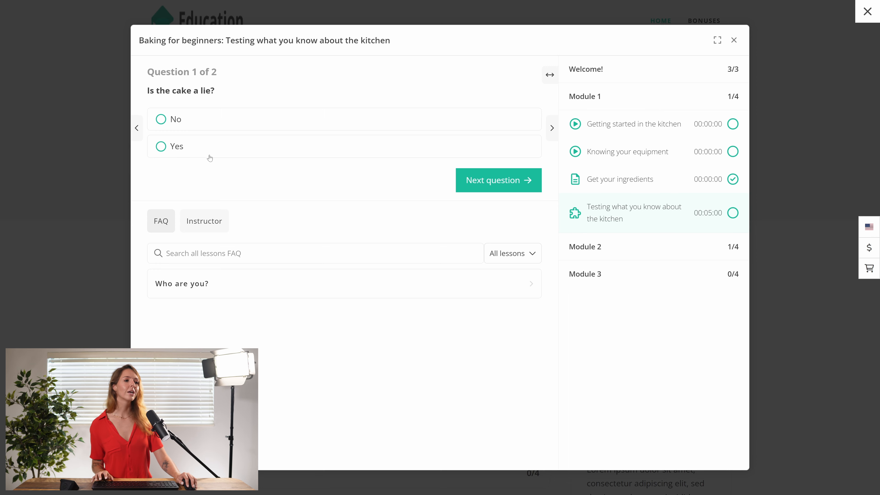
click(180, 149)
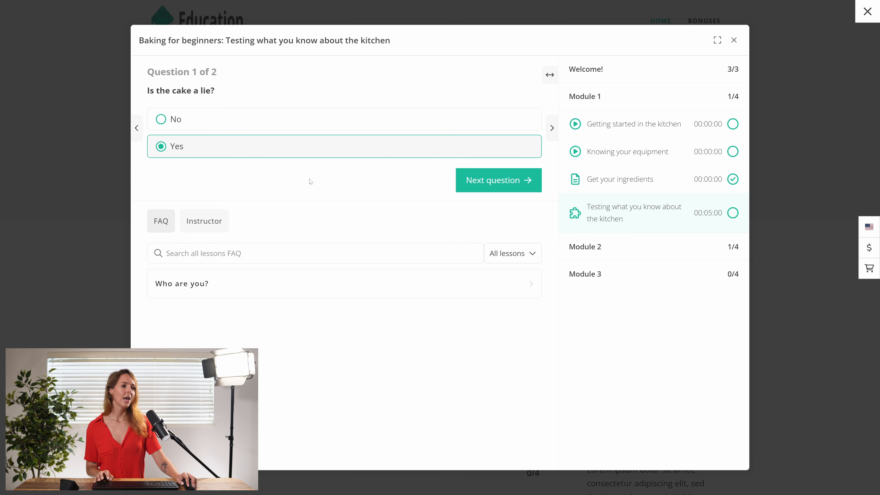
click(497, 181)
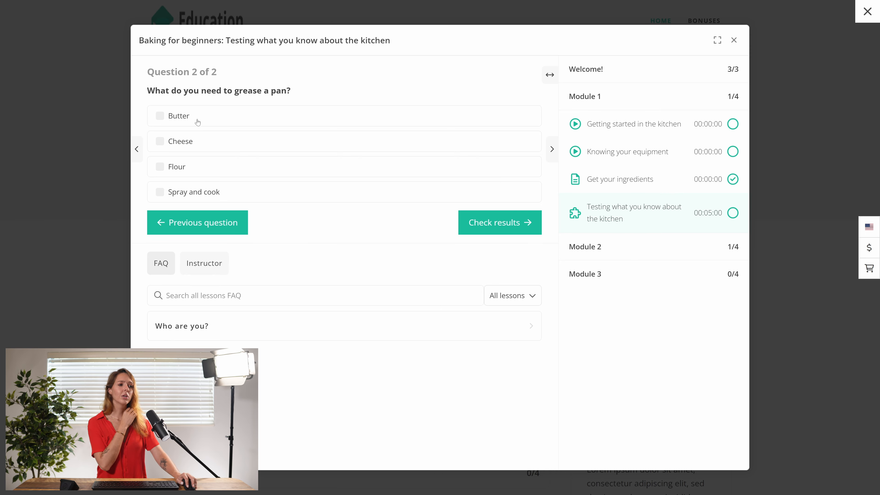
click(168, 118)
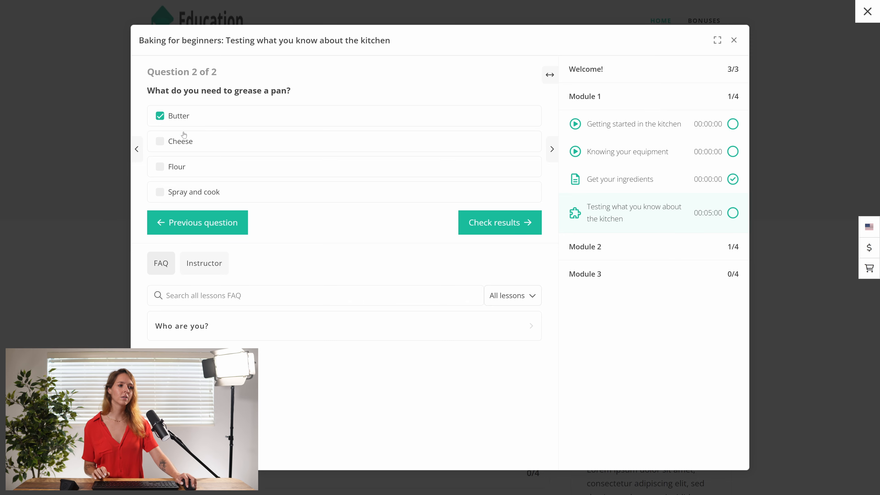
click(160, 142)
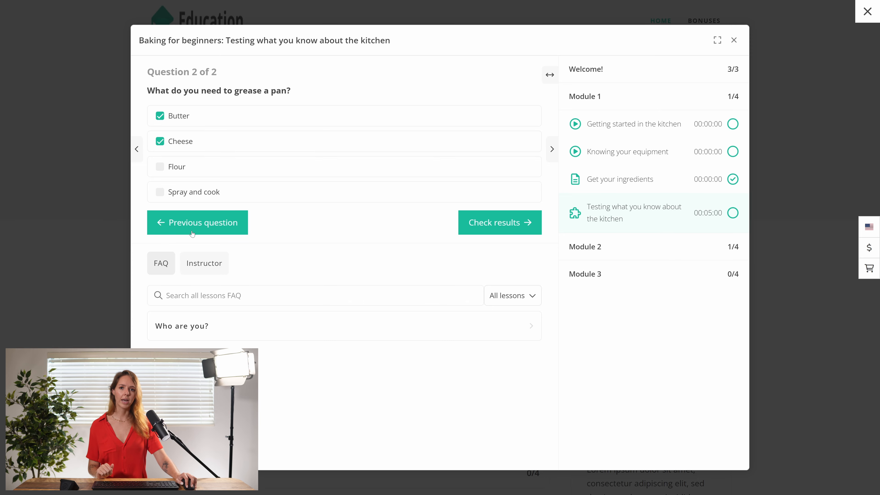
click(497, 231)
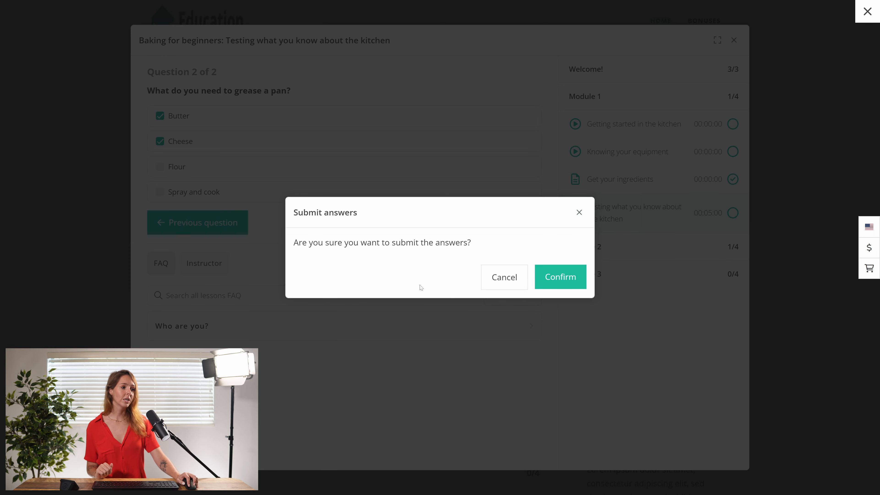
click(575, 284)
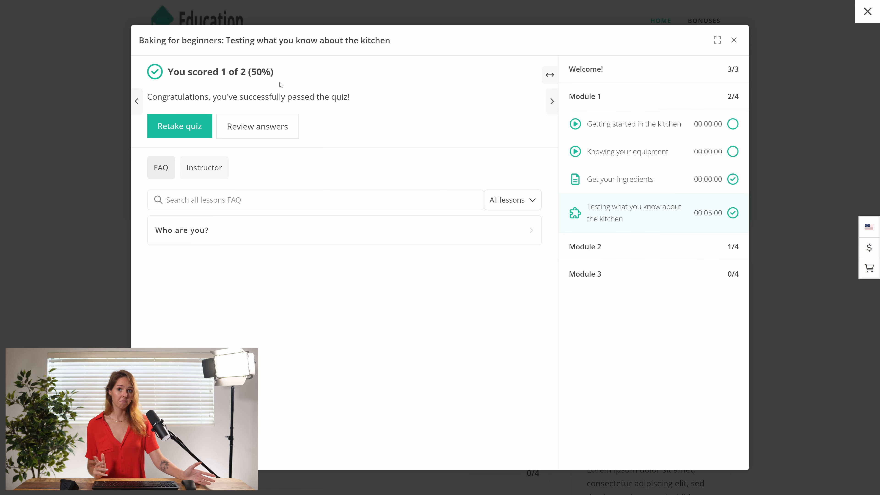
Review the submitted answers to both questions of the retaken quiz and close the lesson window
click(250, 131)
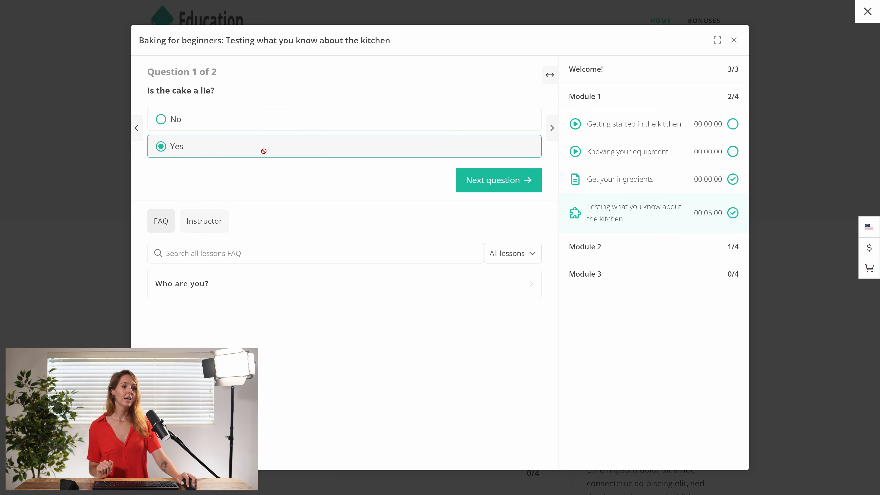
click(502, 186)
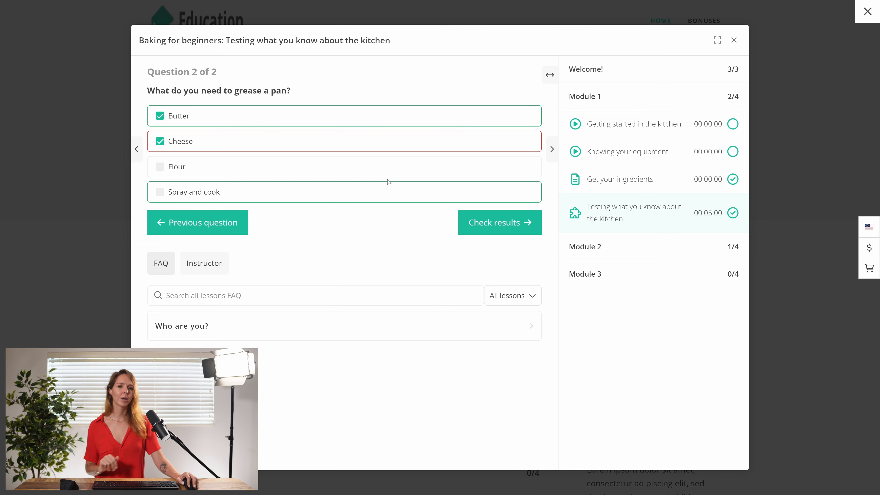
click(735, 40)
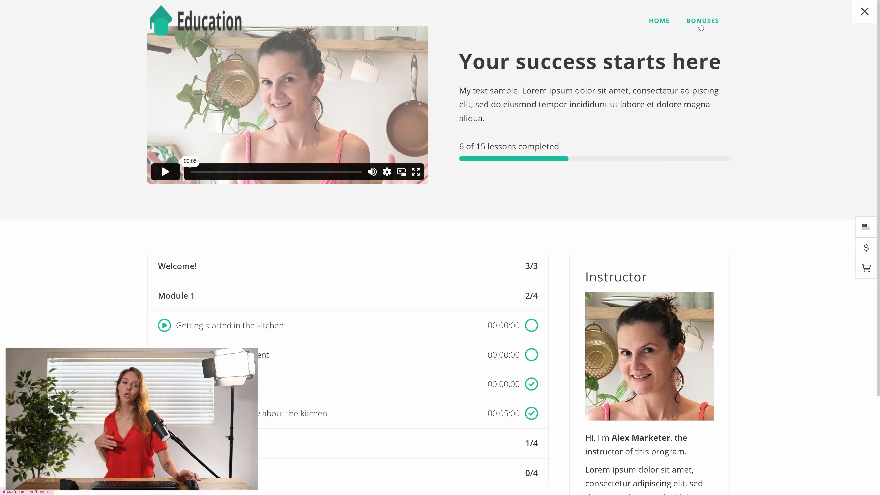
Look over the course home page and view the Bonuses page down to the 99 Easy beginner recipes module
scroll(701, 27, down, 1)
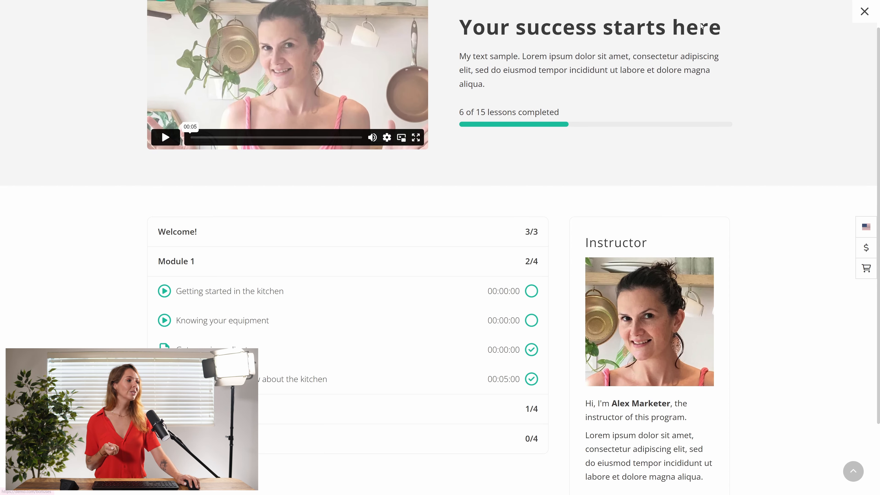
scroll(703, 26, down, 1)
scroll(704, 23, up, 2)
click(705, 20)
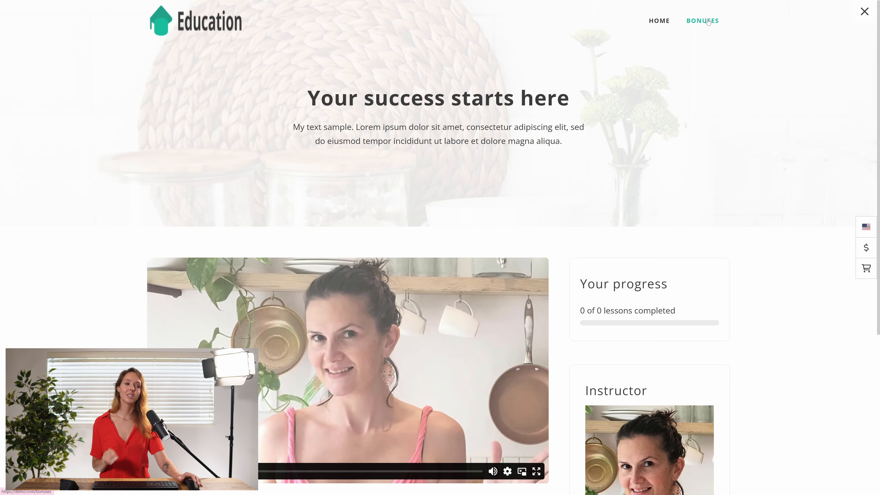
scroll(283, 332, down, 6)
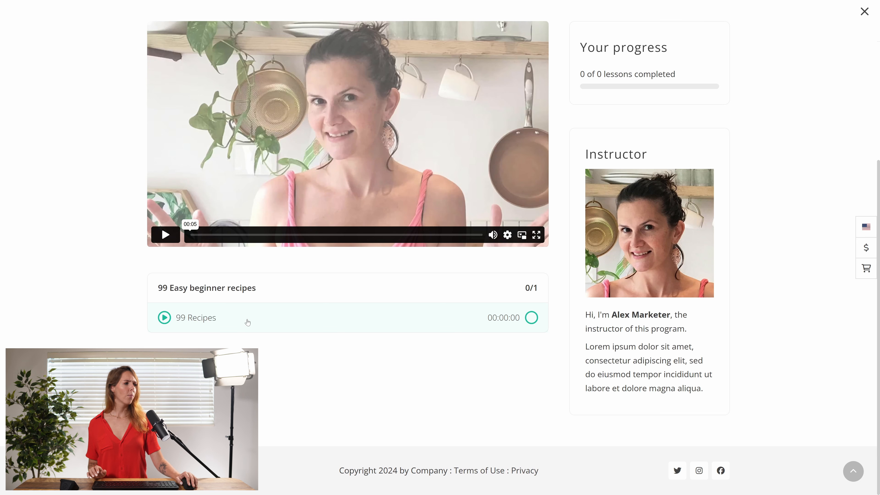
Close the Baking for beginners course and log the student out of the website
click(868, 12)
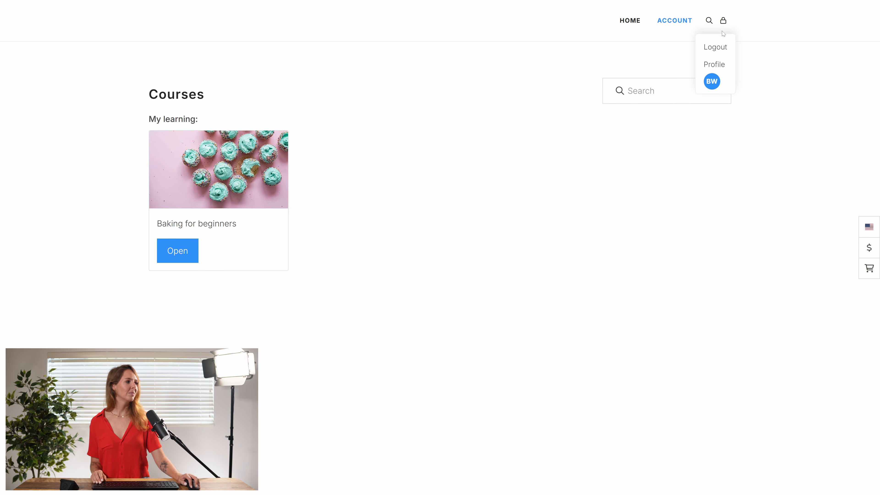
mouse_move(725, 30)
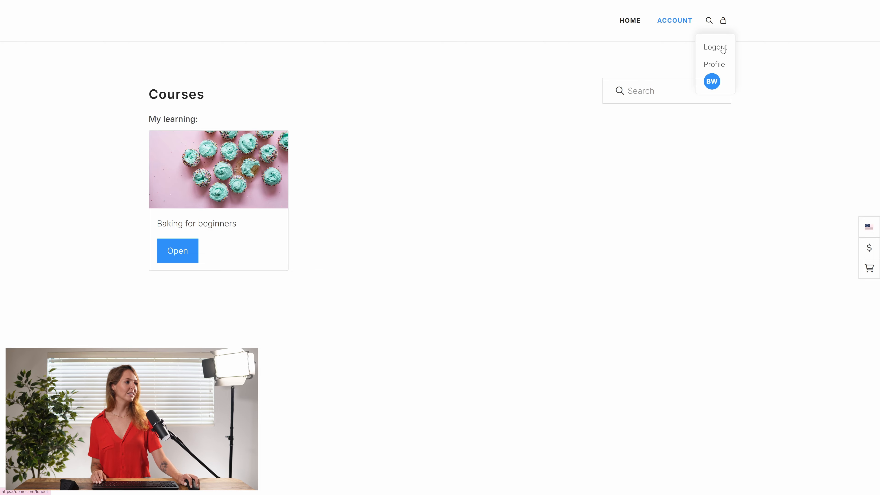
click(722, 51)
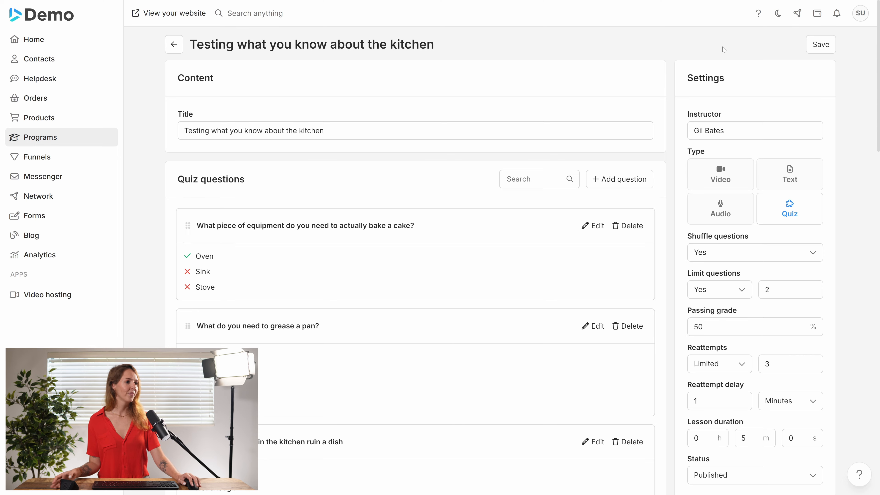
Leave the quiz editor in the admin area and open the second contact in the Users list
click(174, 49)
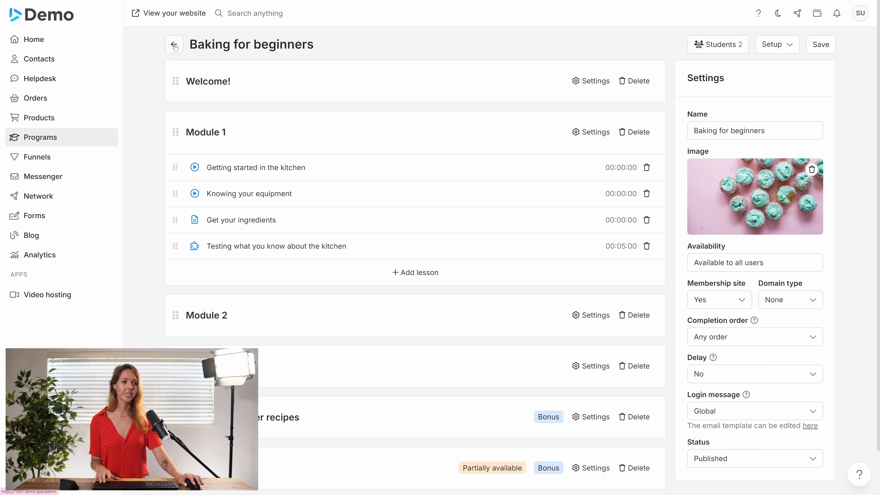
click(75, 64)
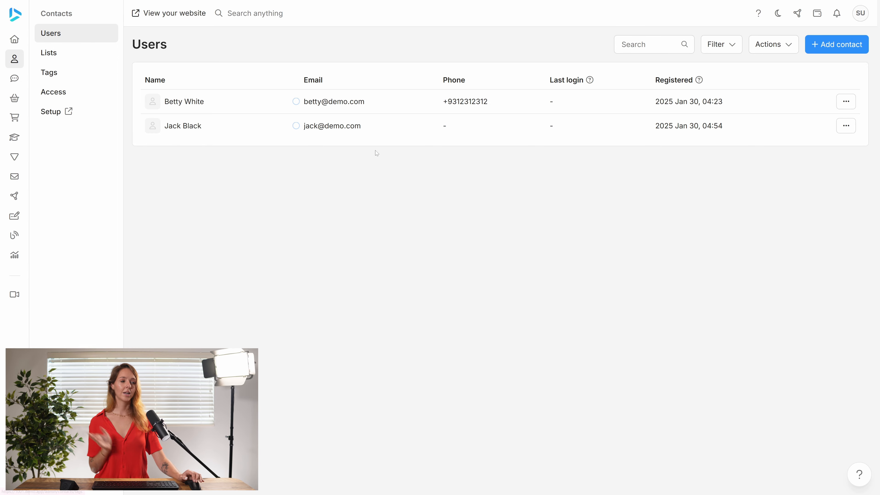
click(363, 131)
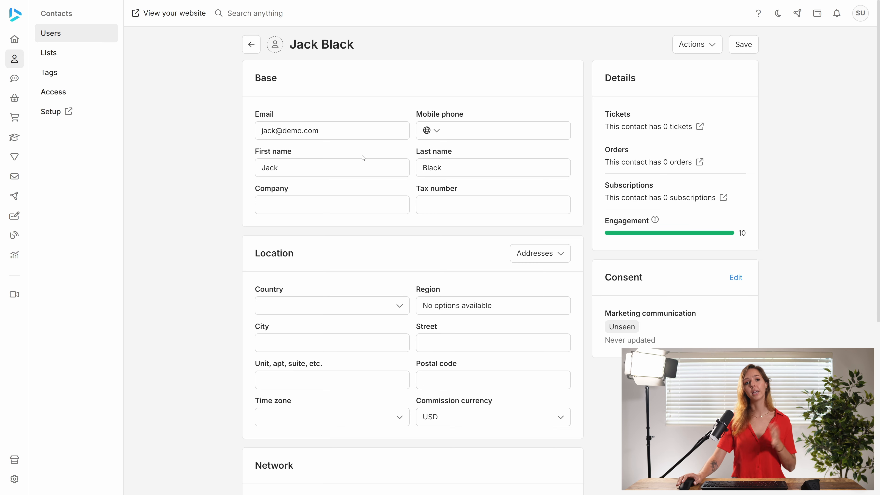
Assign the Baking for beginners program to the contact and add VIP Baking to its access levels
scroll(391, 193, down, 7)
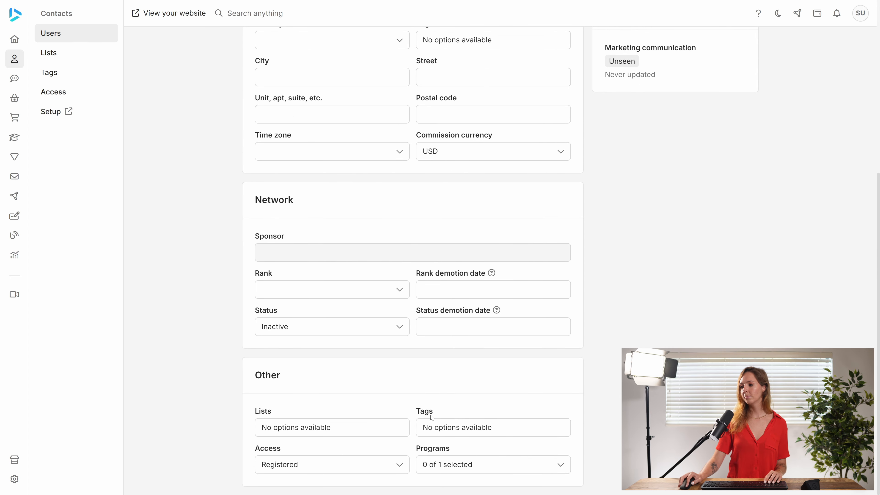
click(459, 464)
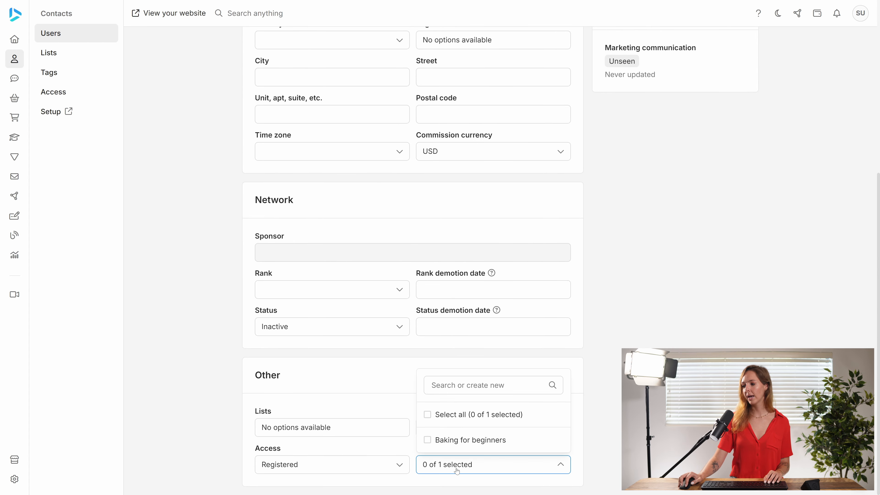
click(441, 448)
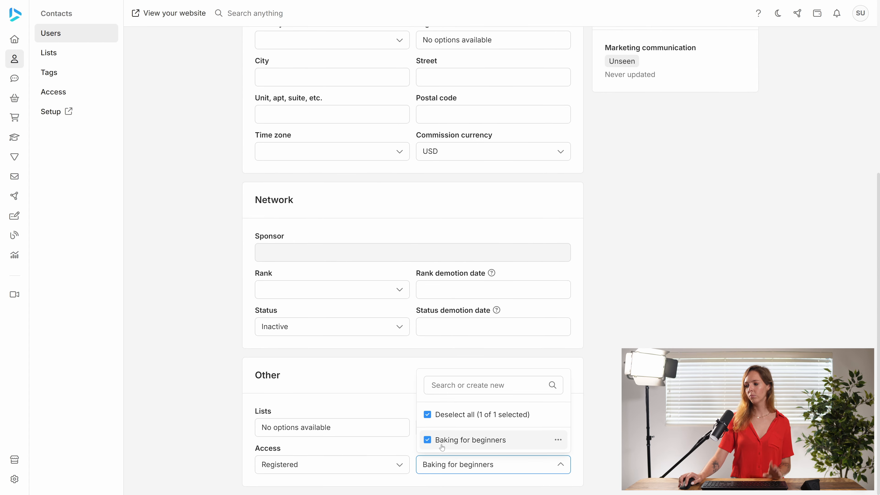
click(384, 473)
click(312, 441)
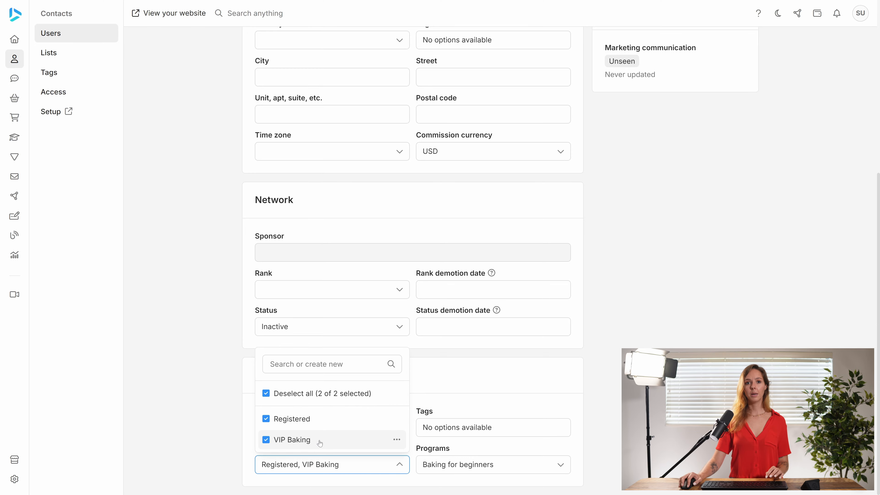
click(200, 419)
Reset the contact's password by entering and confirming a new account password, and save the contact
scroll(589, 315, up, 10)
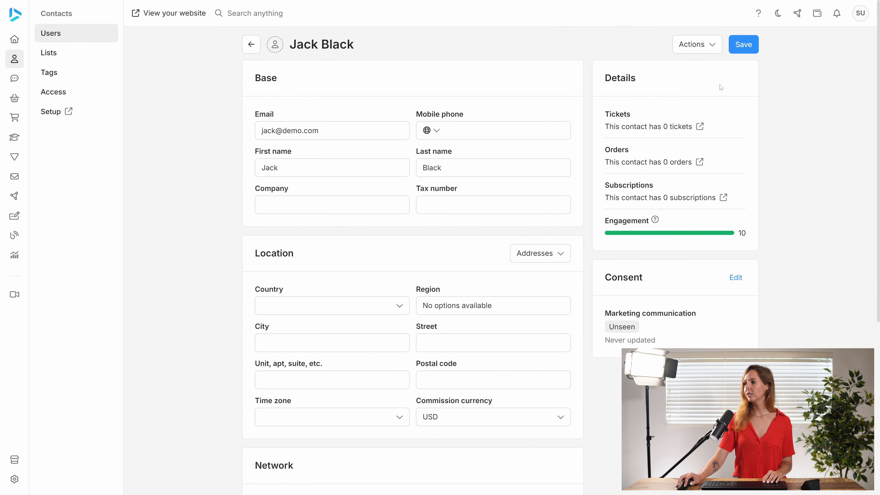
click(704, 47)
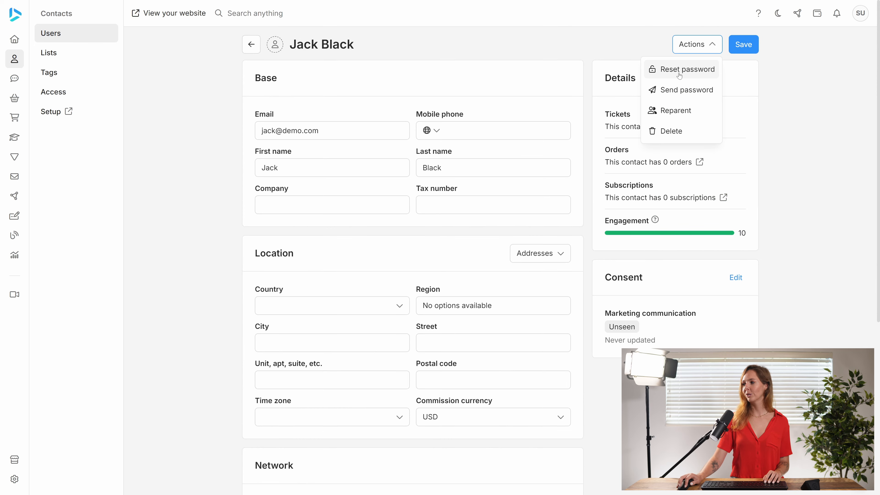
click(679, 70)
text(123456)
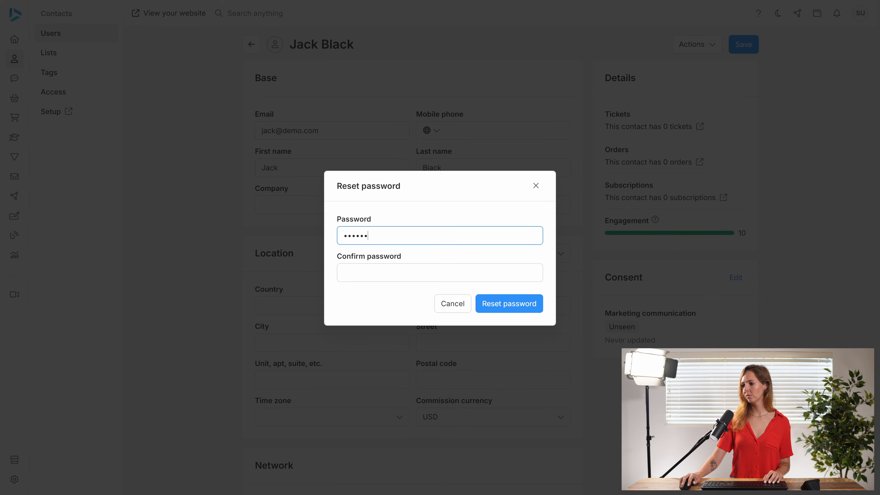
key(Tab)
text(123456)
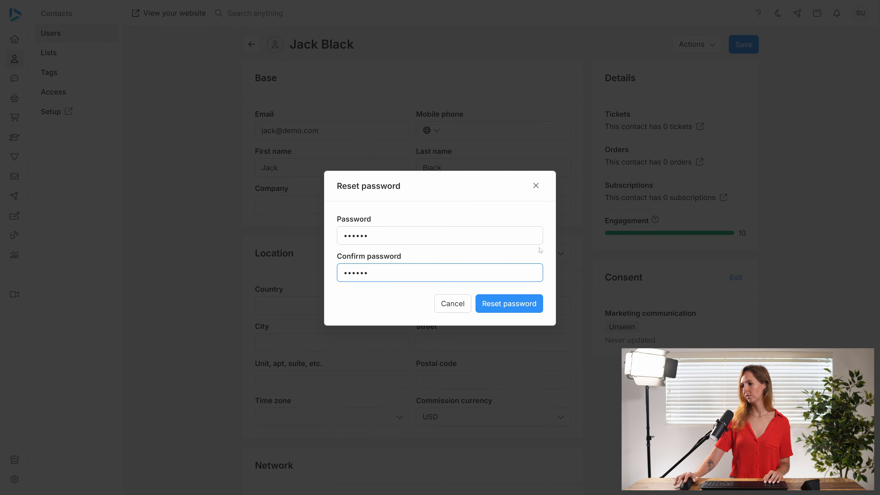
click(509, 304)
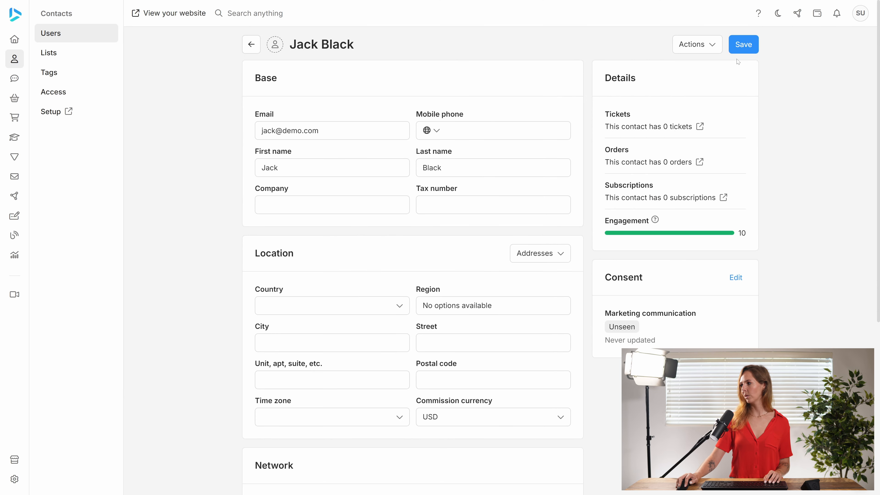
click(747, 48)
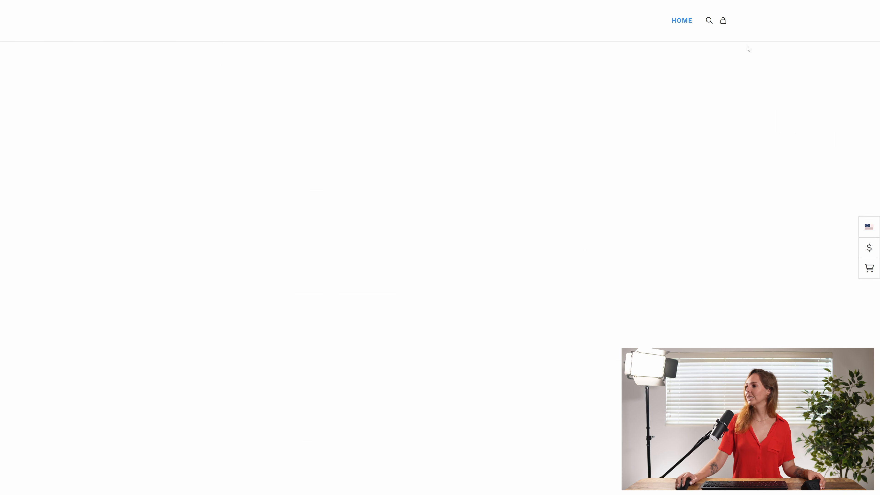
Log in to the website as the second contact, entering the contact's e-mail and account password
click(723, 20)
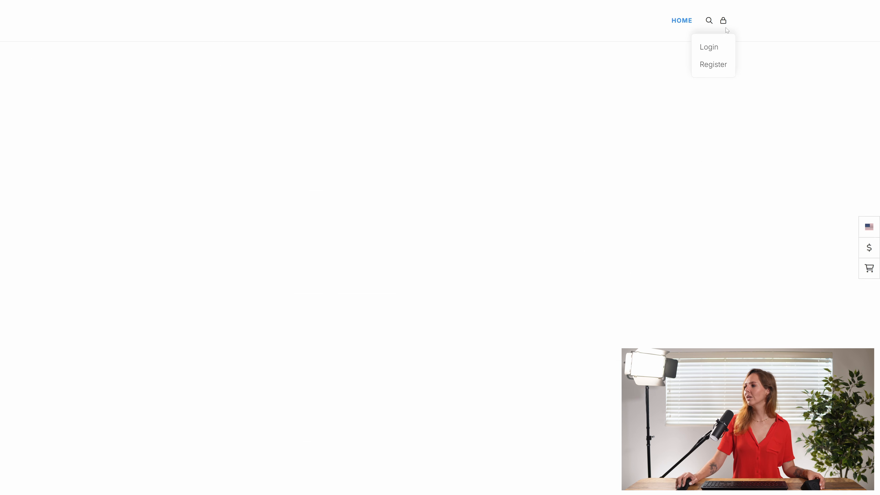
click(710, 47)
text(j)
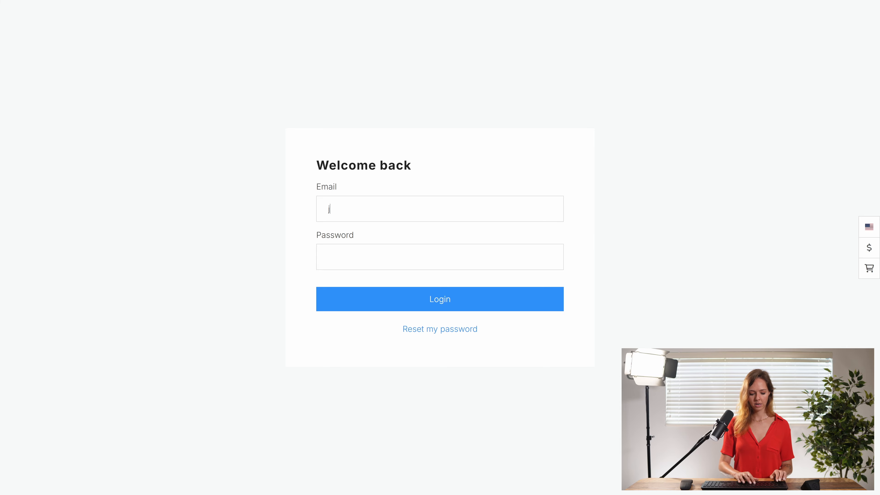
text(ack@demo,)
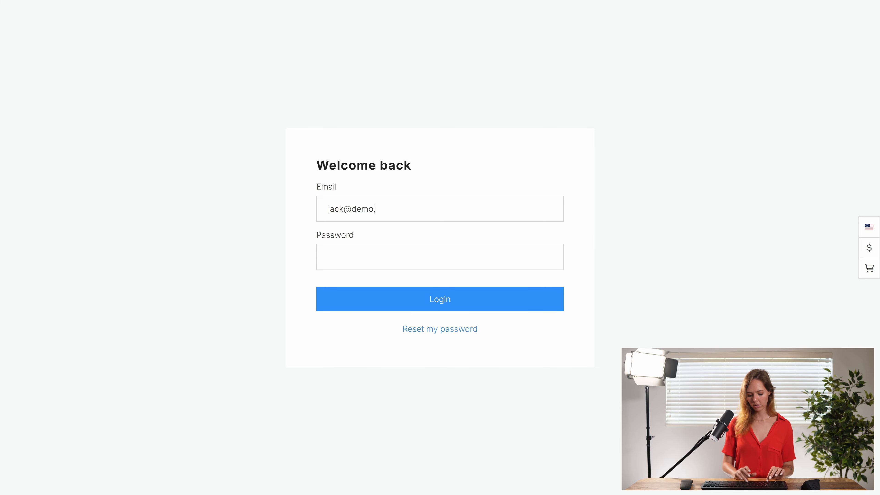
text(cz)
key(BackSpace)
key(BackSpace)
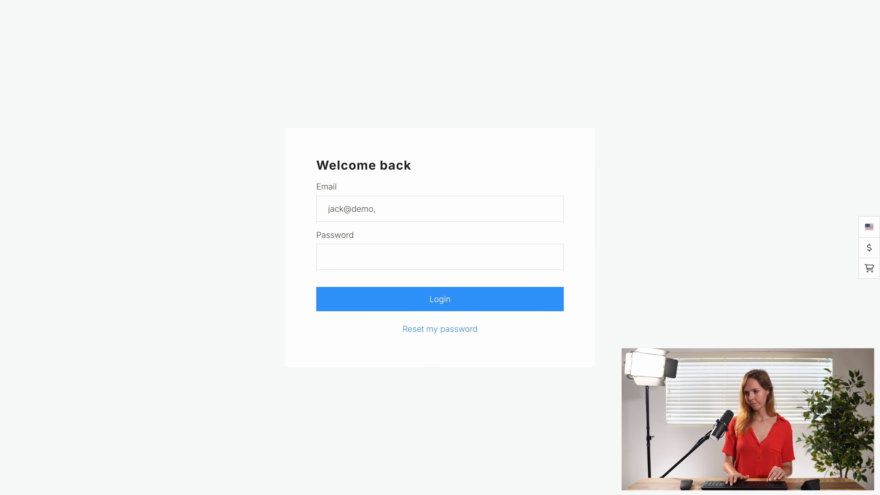
text(.com)
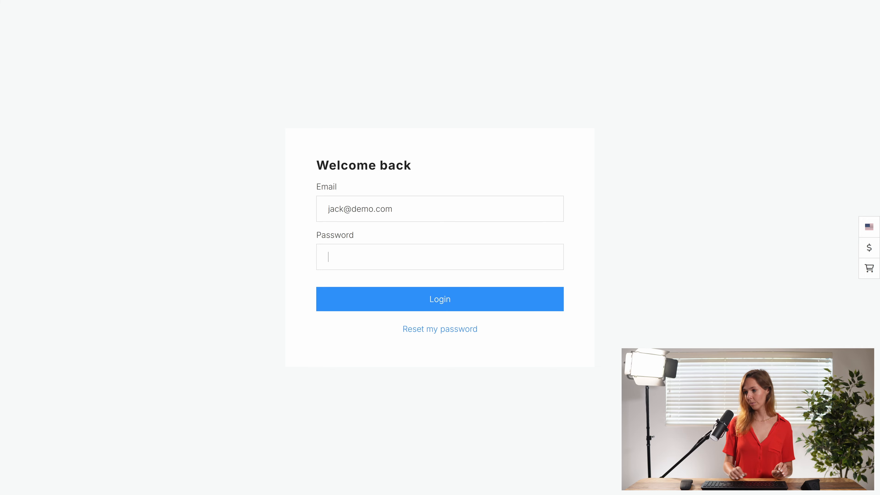
key(Tab)
text(••••••)
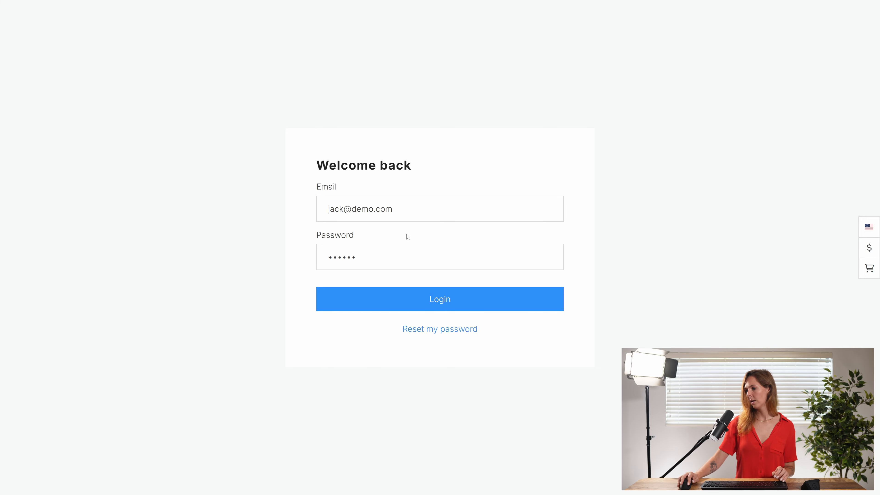
click(420, 310)
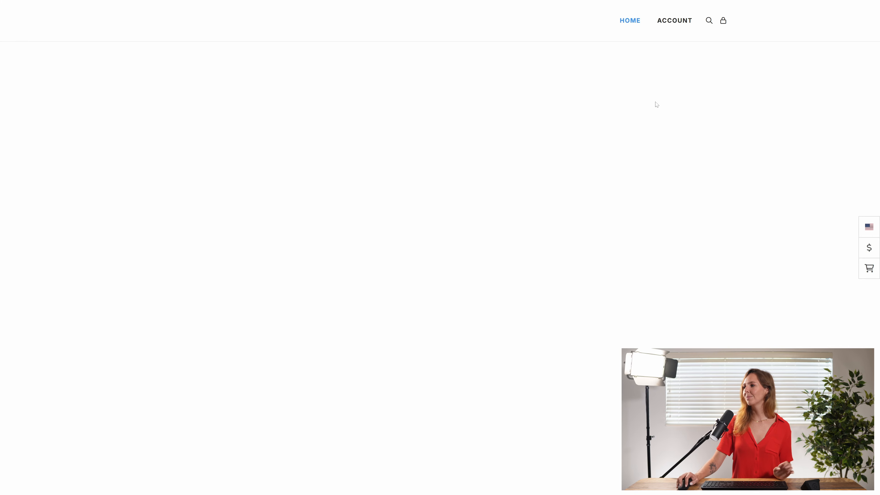
Open the Baking for beginners course from the student account's programs
mouse_move(695, 29)
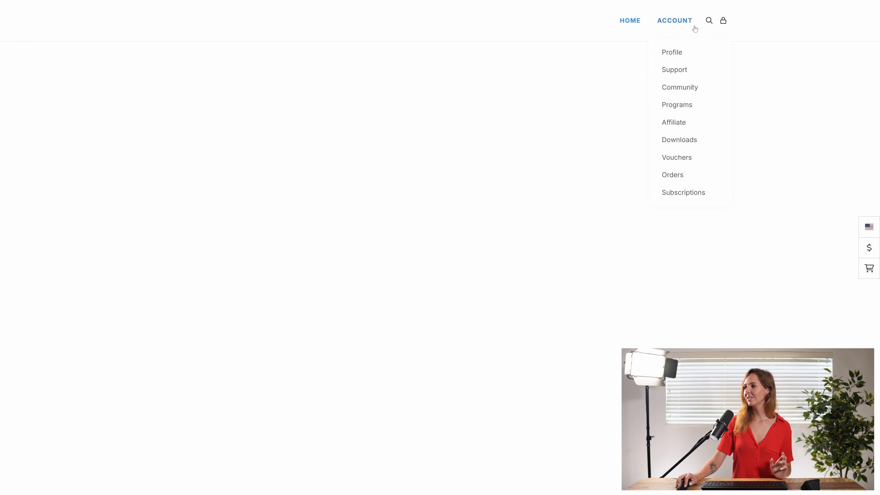
click(678, 105)
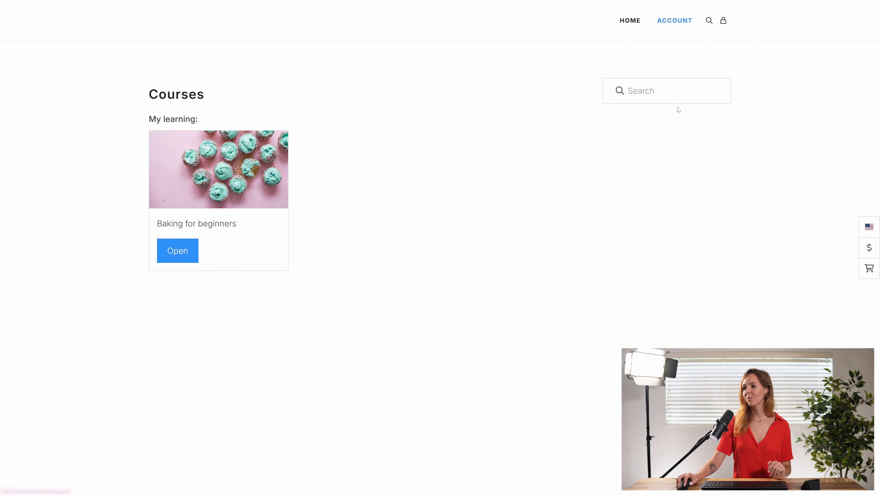
click(187, 257)
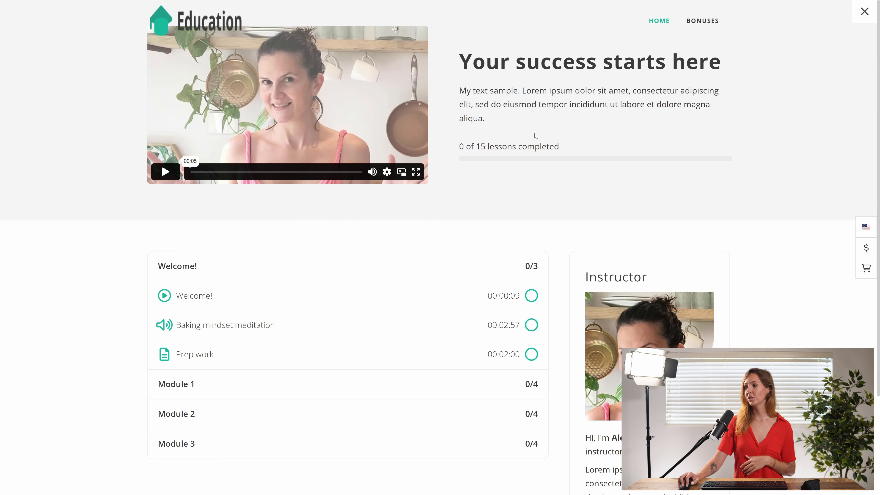
Examine the course's bonuses, expand the VIP Bonus module, and return to the course home page
click(713, 21)
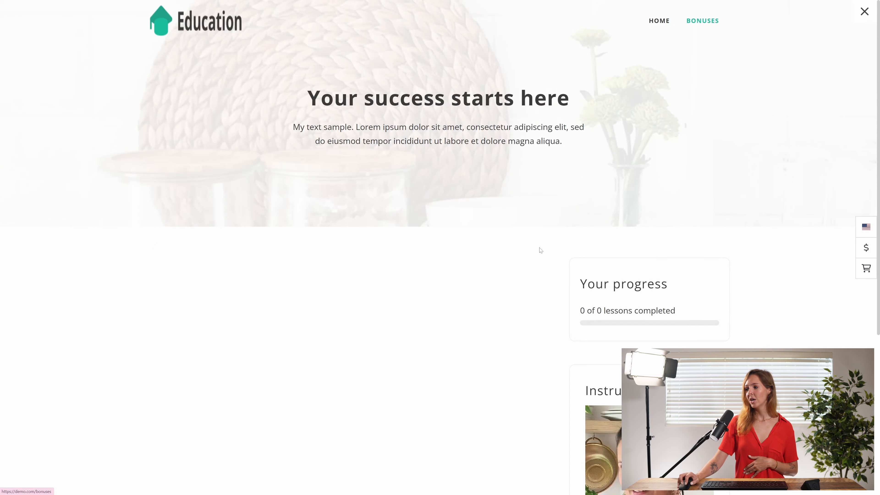
scroll(459, 324, down, 5)
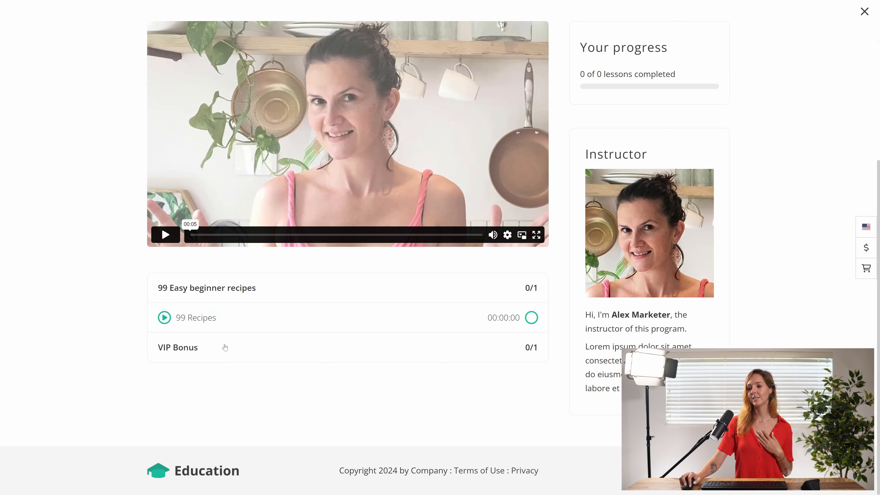
click(225, 348)
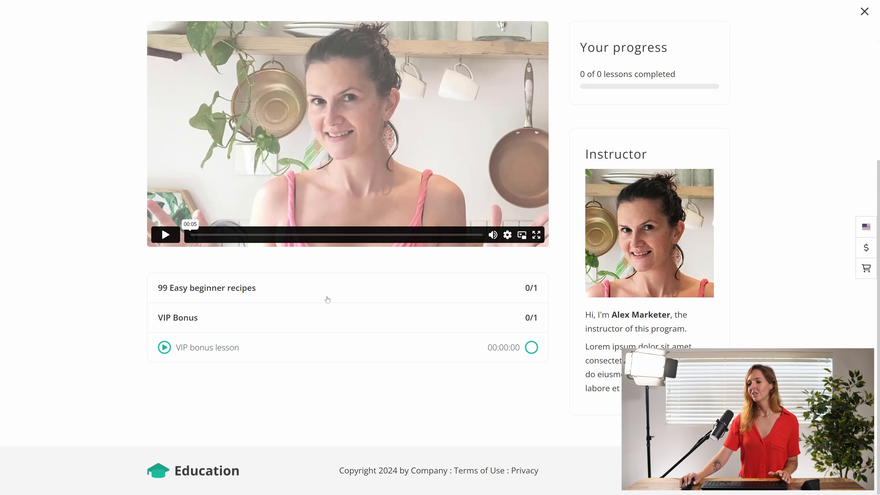
scroll(326, 299, up, 6)
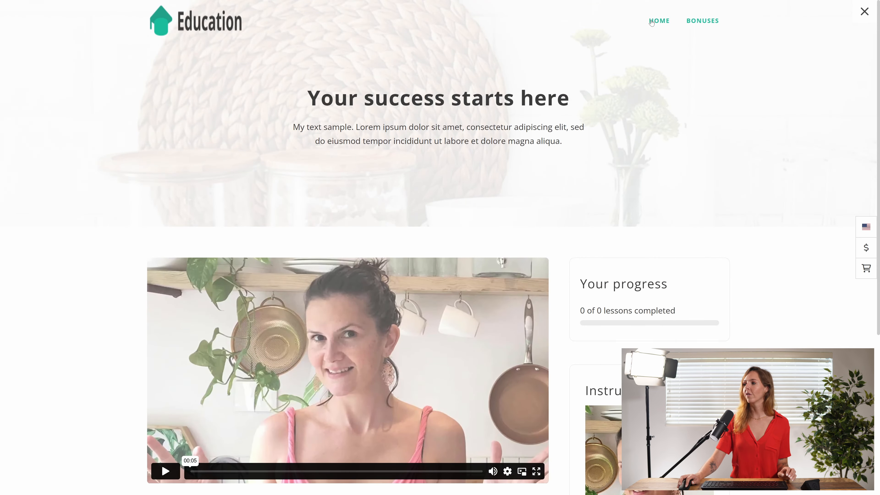
click(659, 21)
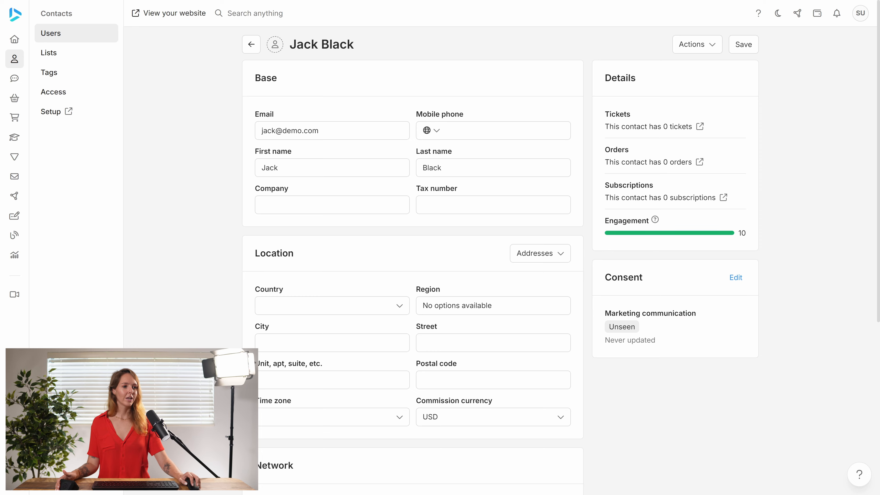
Switch back to the admin area and open the student list of the Baking for beginners program
click(13, 138)
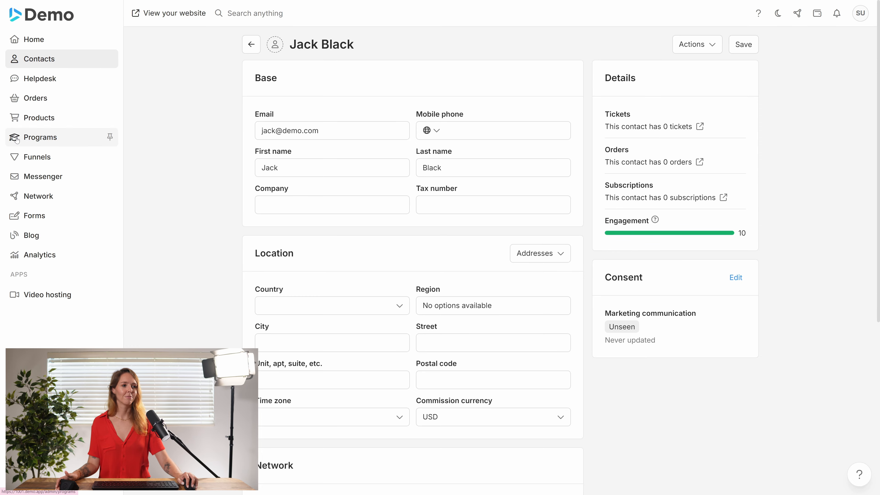
click(272, 118)
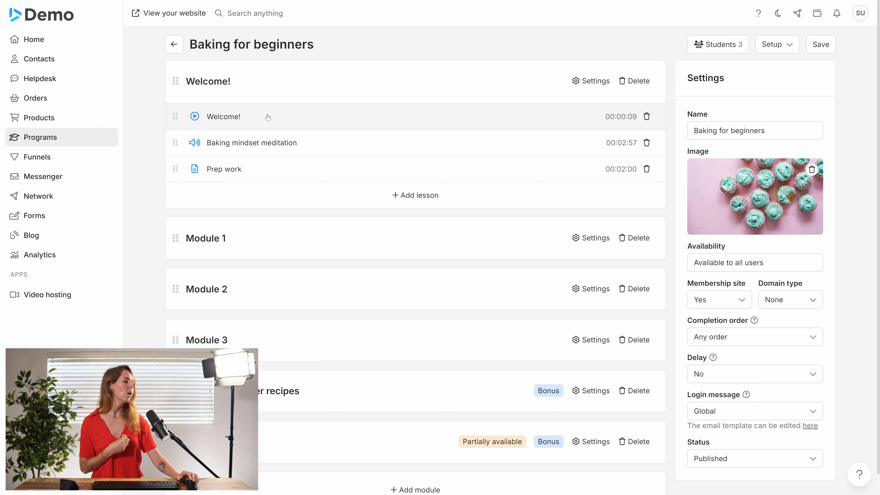
click(714, 47)
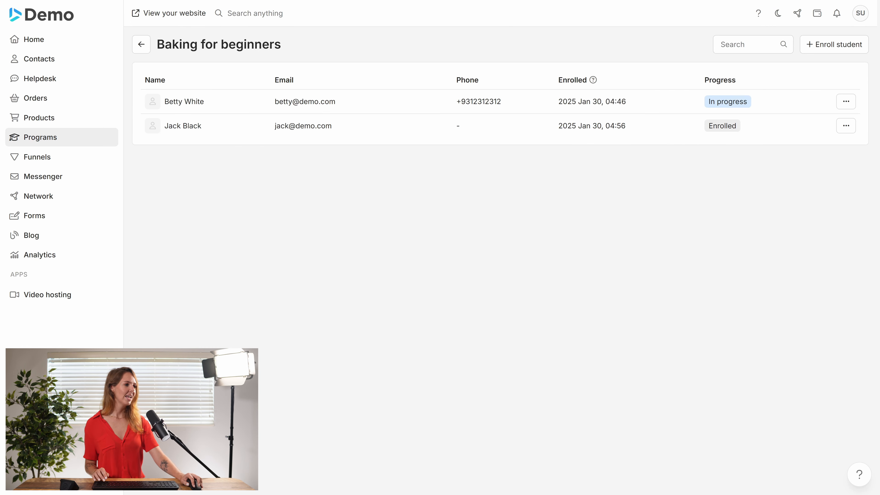
Examine the first student's lesson-by-lesson progress and the actions available for that student, and return to the student list
click(401, 105)
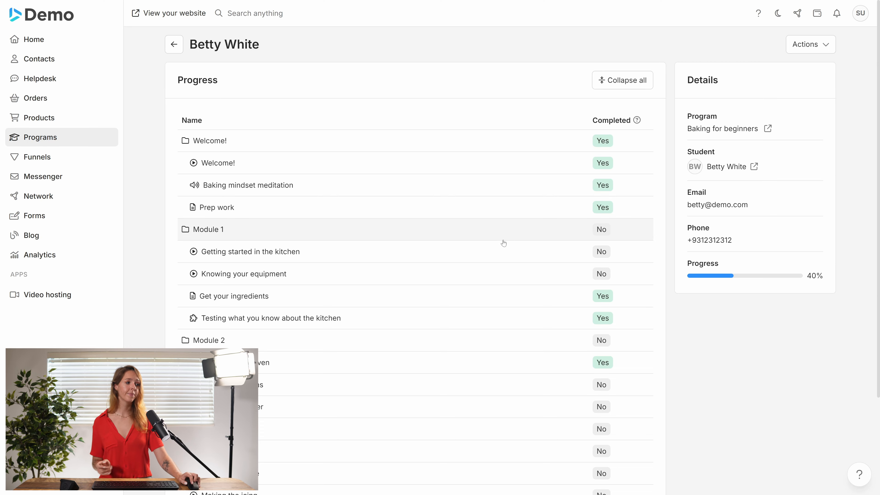
scroll(499, 246, down, 3)
scroll(524, 255, up, 3)
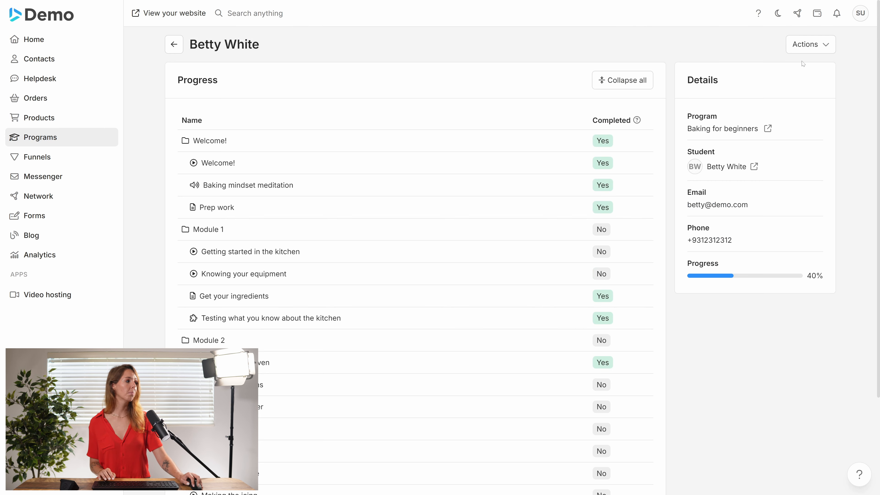
click(815, 45)
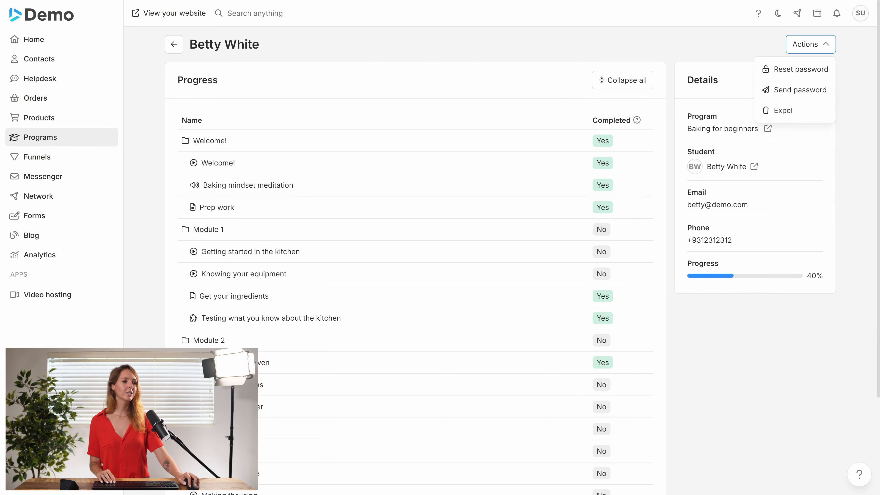
click(176, 46)
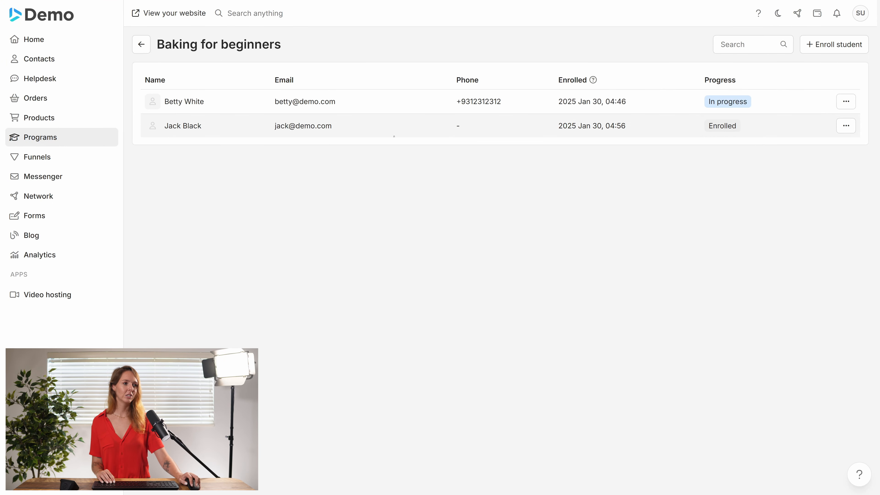
View the management options for the first student in the list and return to the Baking for beginners program editor
click(852, 102)
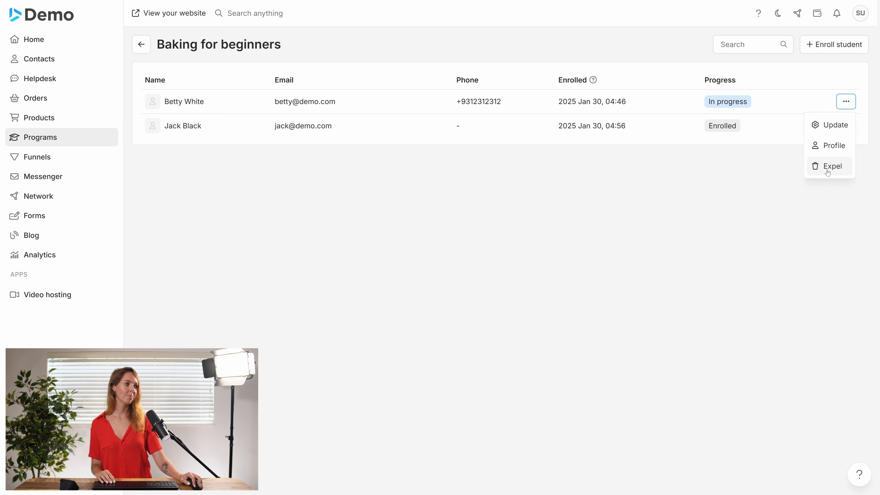
click(548, 218)
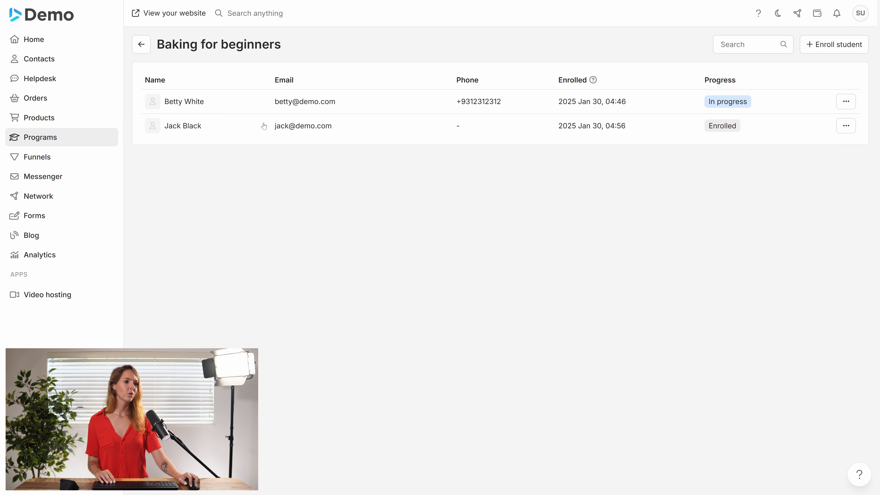
click(149, 50)
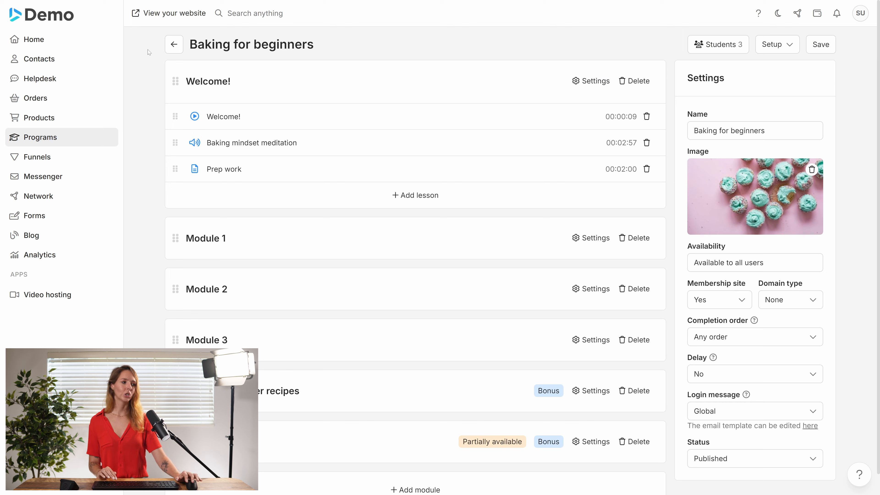